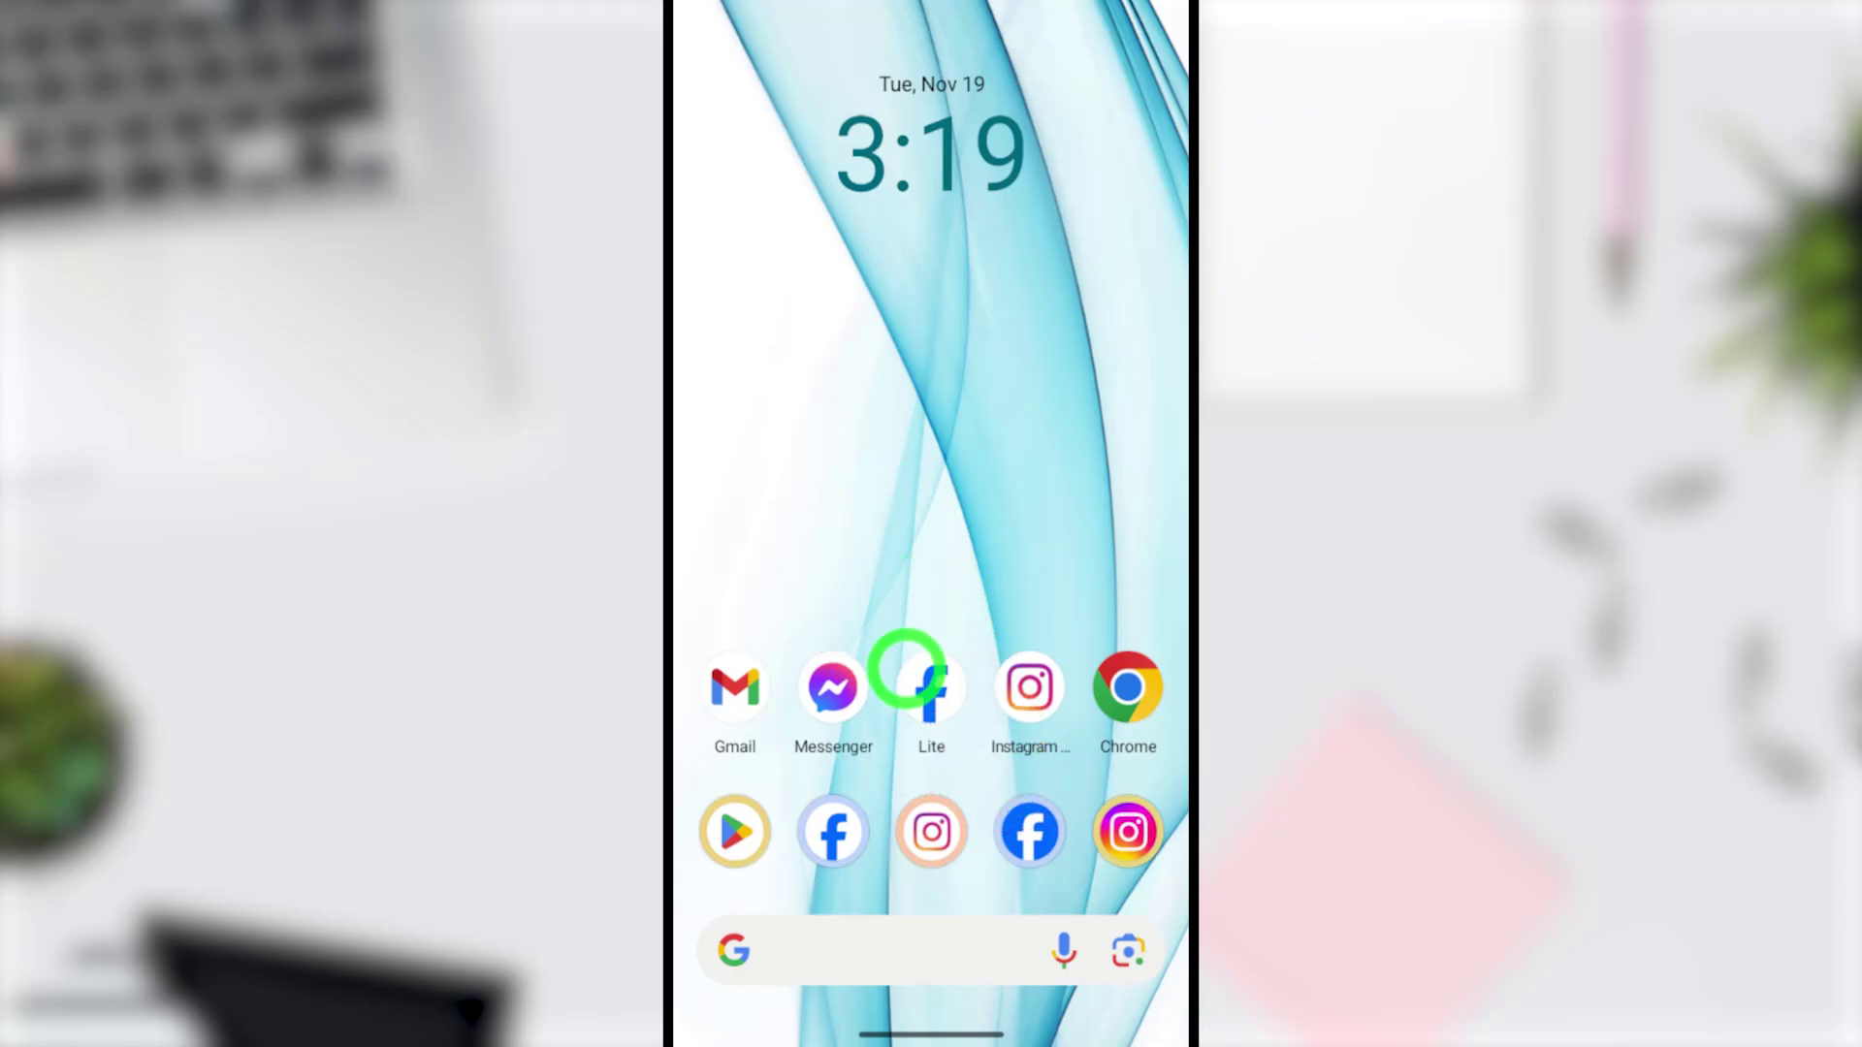
# Step: Launch Facebook Lite, open its main menu, and scroll down to Settings & privacy
pyautogui.click(929, 694)
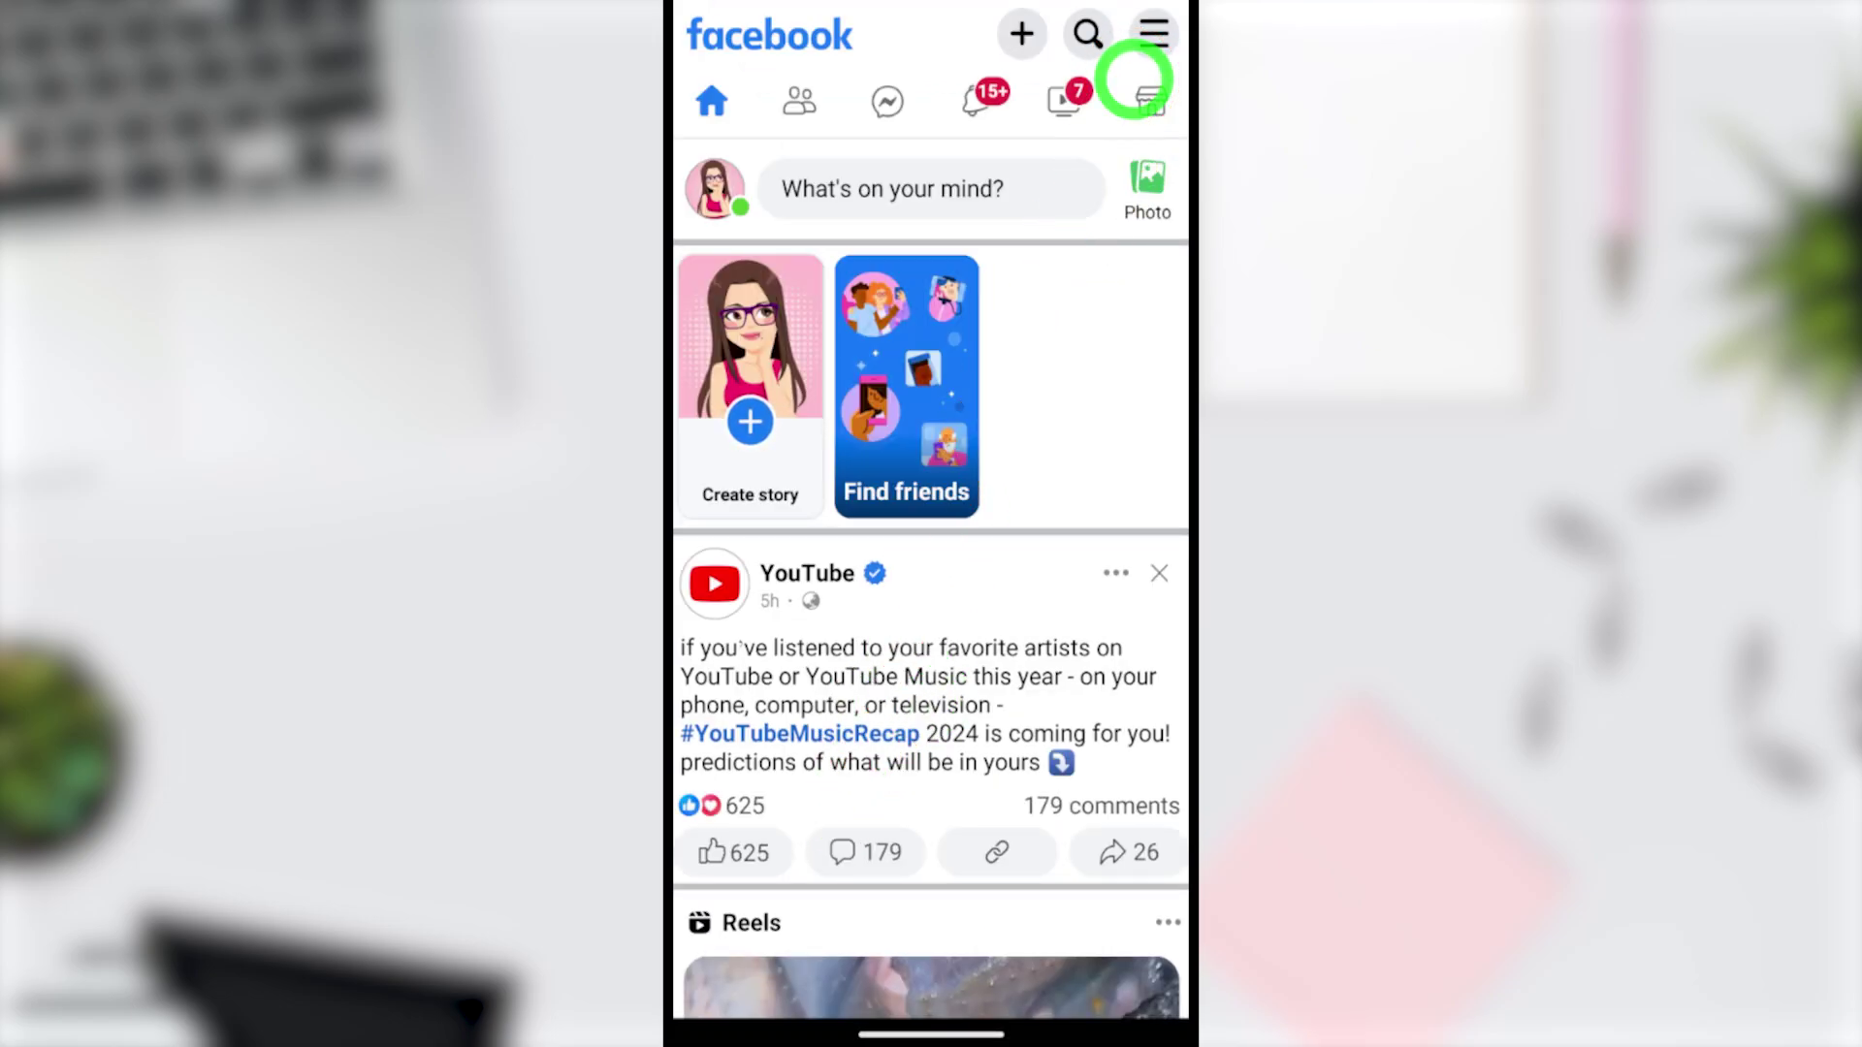
pyautogui.click(1152, 33)
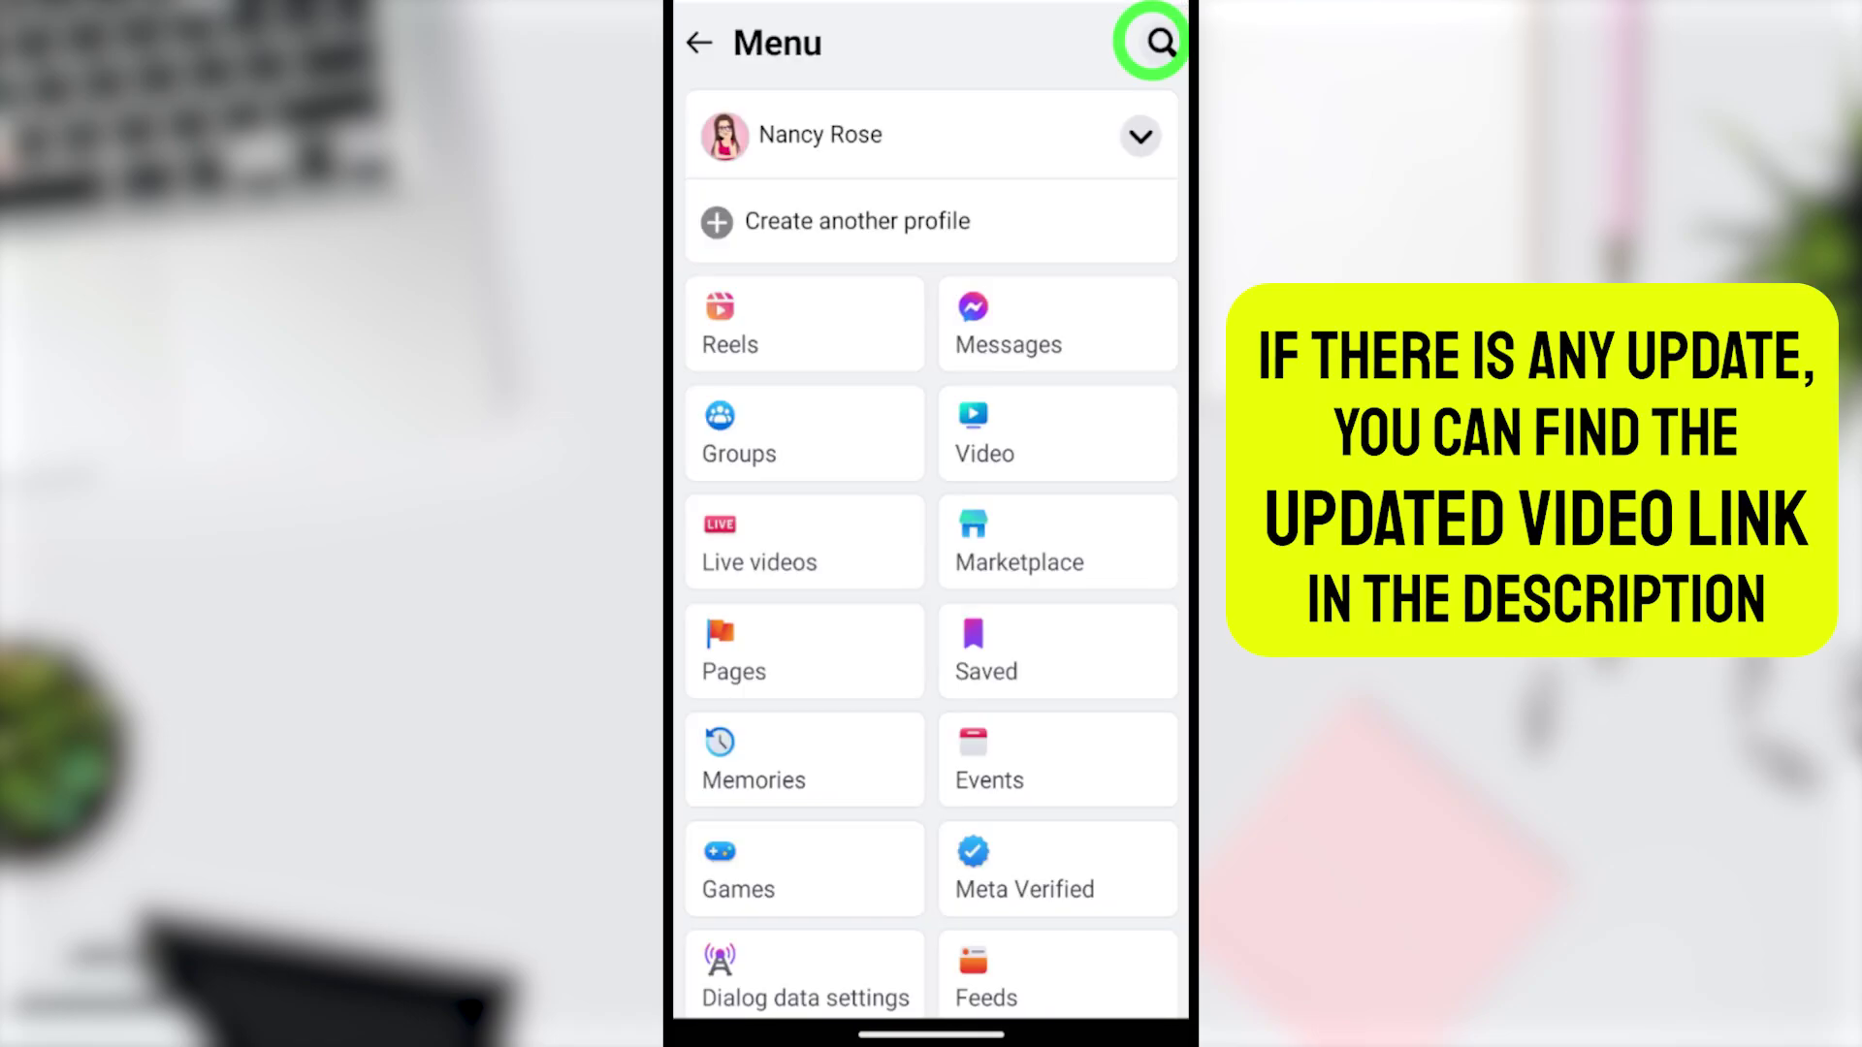
pyautogui.moveTo(916, 529); pyautogui.dragTo(928, 388)
pyautogui.moveTo(882, 635); pyautogui.dragTo(901, 433)
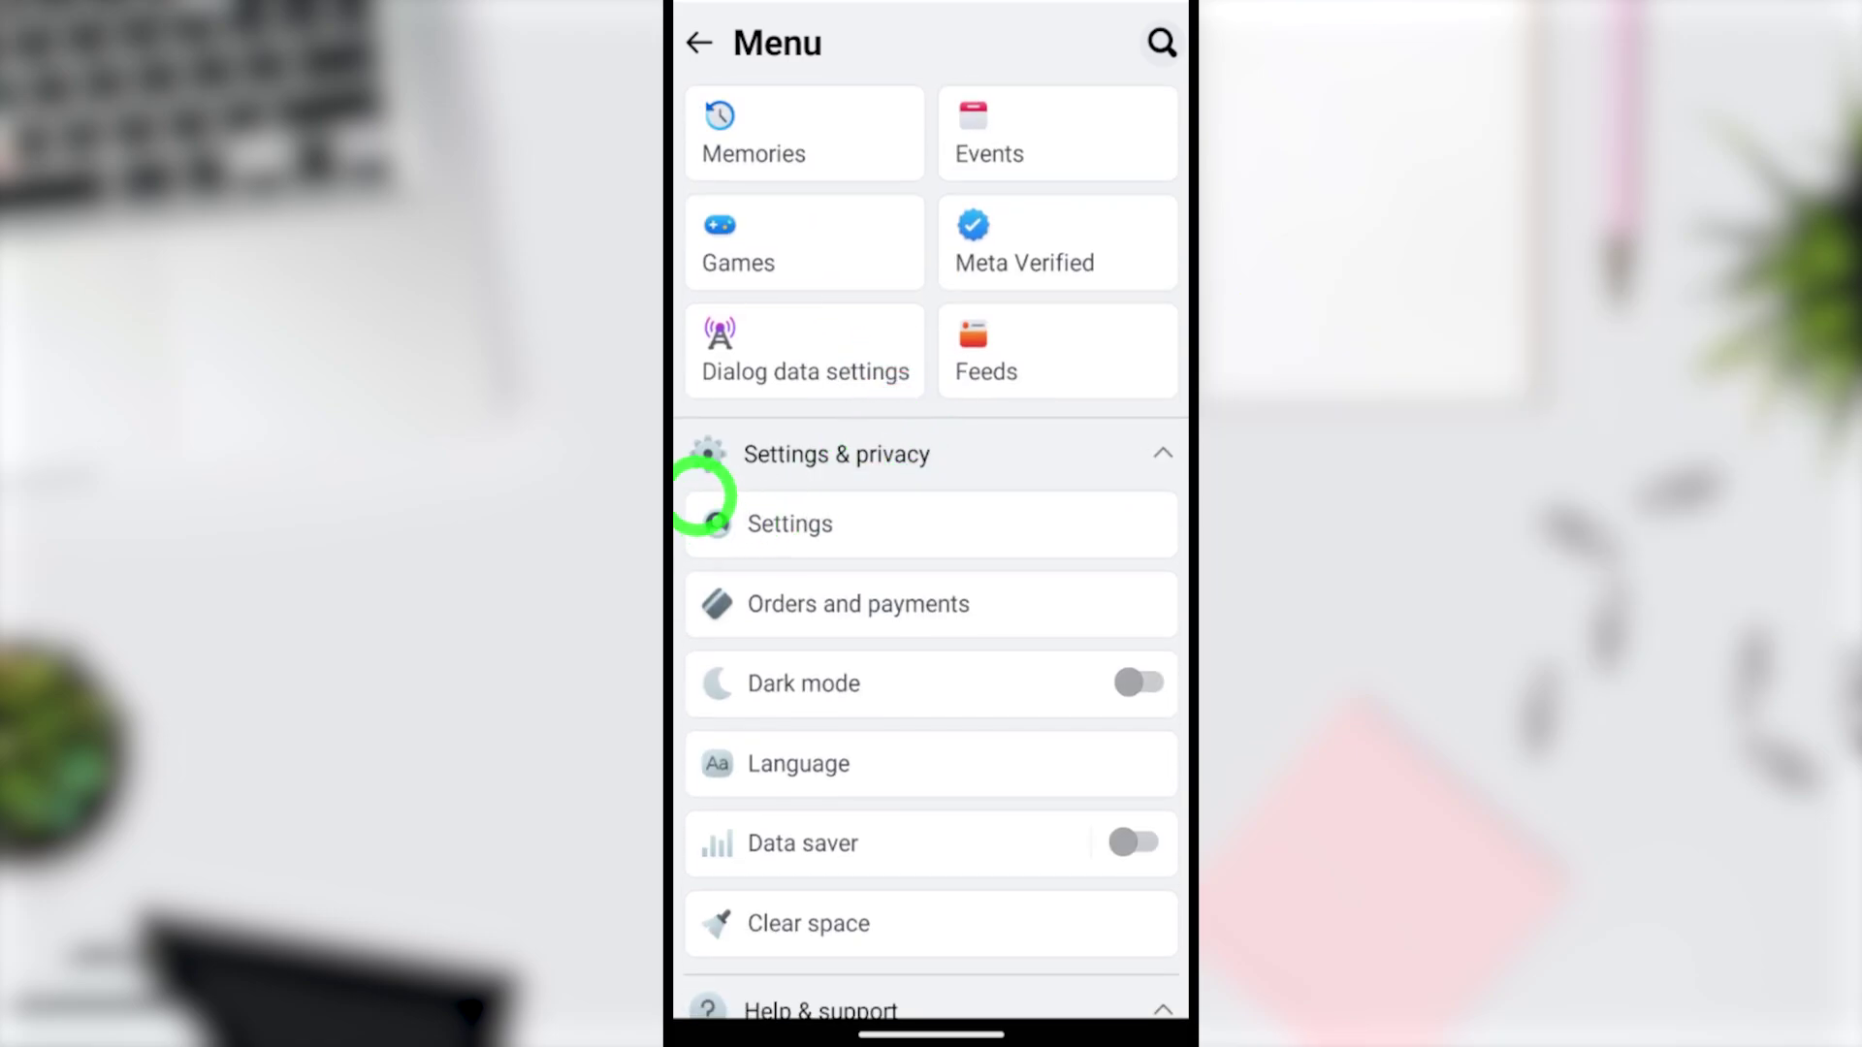
pyautogui.click(841, 552)
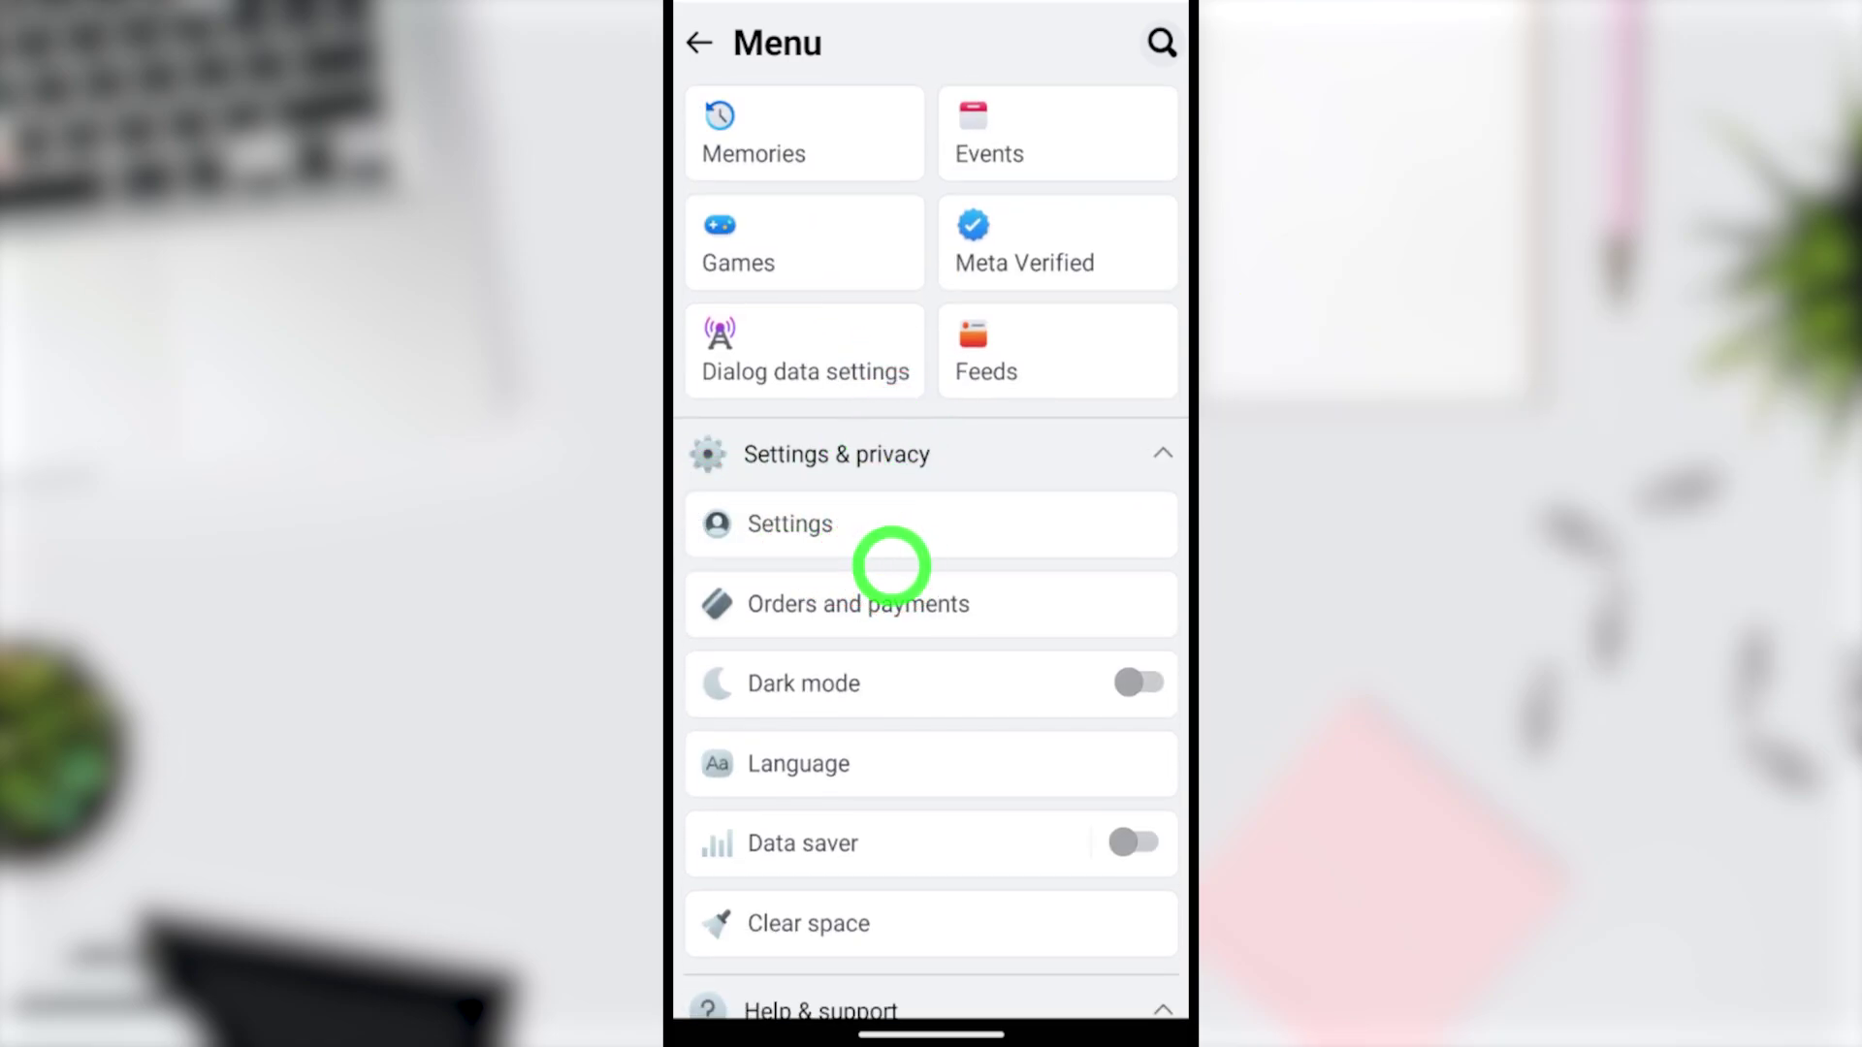
# Step: Open the Settings page showing Accounts Centre, then switch to the recent-apps overview
pyautogui.click(813, 524)
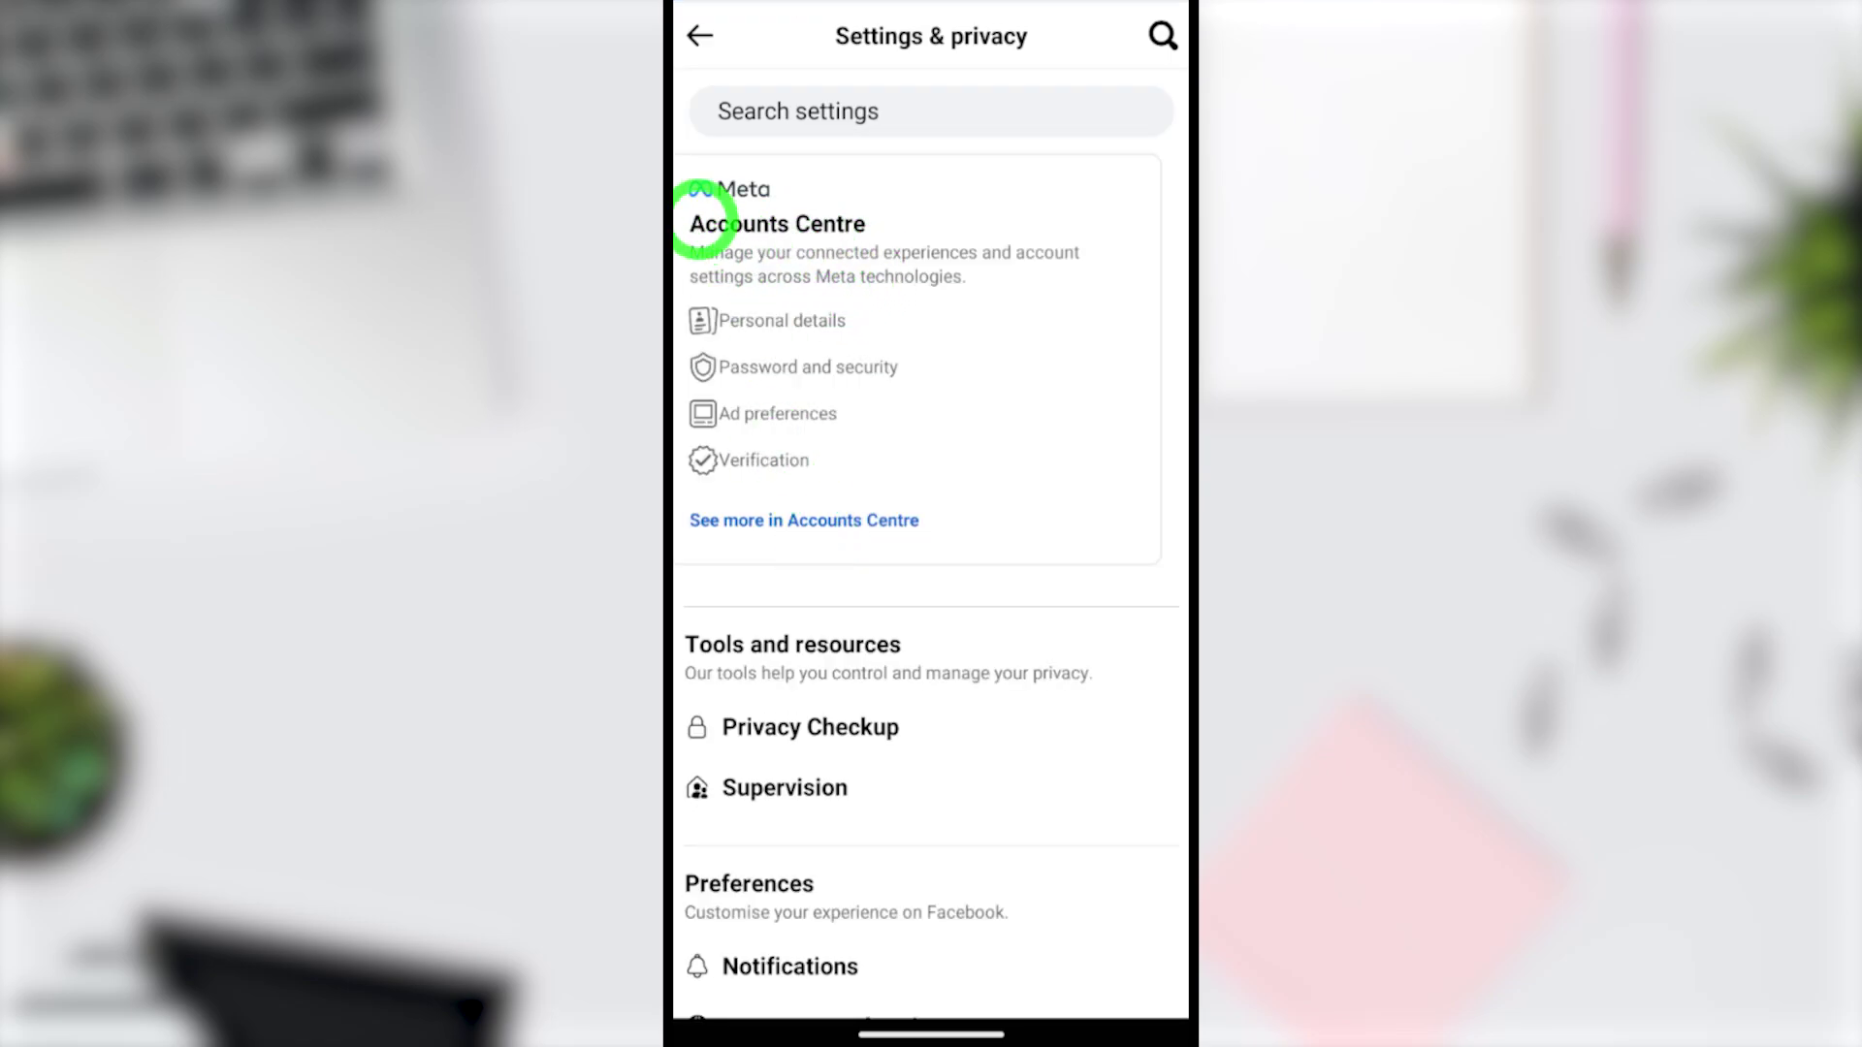
pyautogui.moveTo(696, 155)
pyautogui.mouseDown()
pyautogui.moveTo(969, 449)
pyautogui.moveTo(1097, 540)
pyautogui.moveTo(1080, 540)
pyautogui.mouseUp()
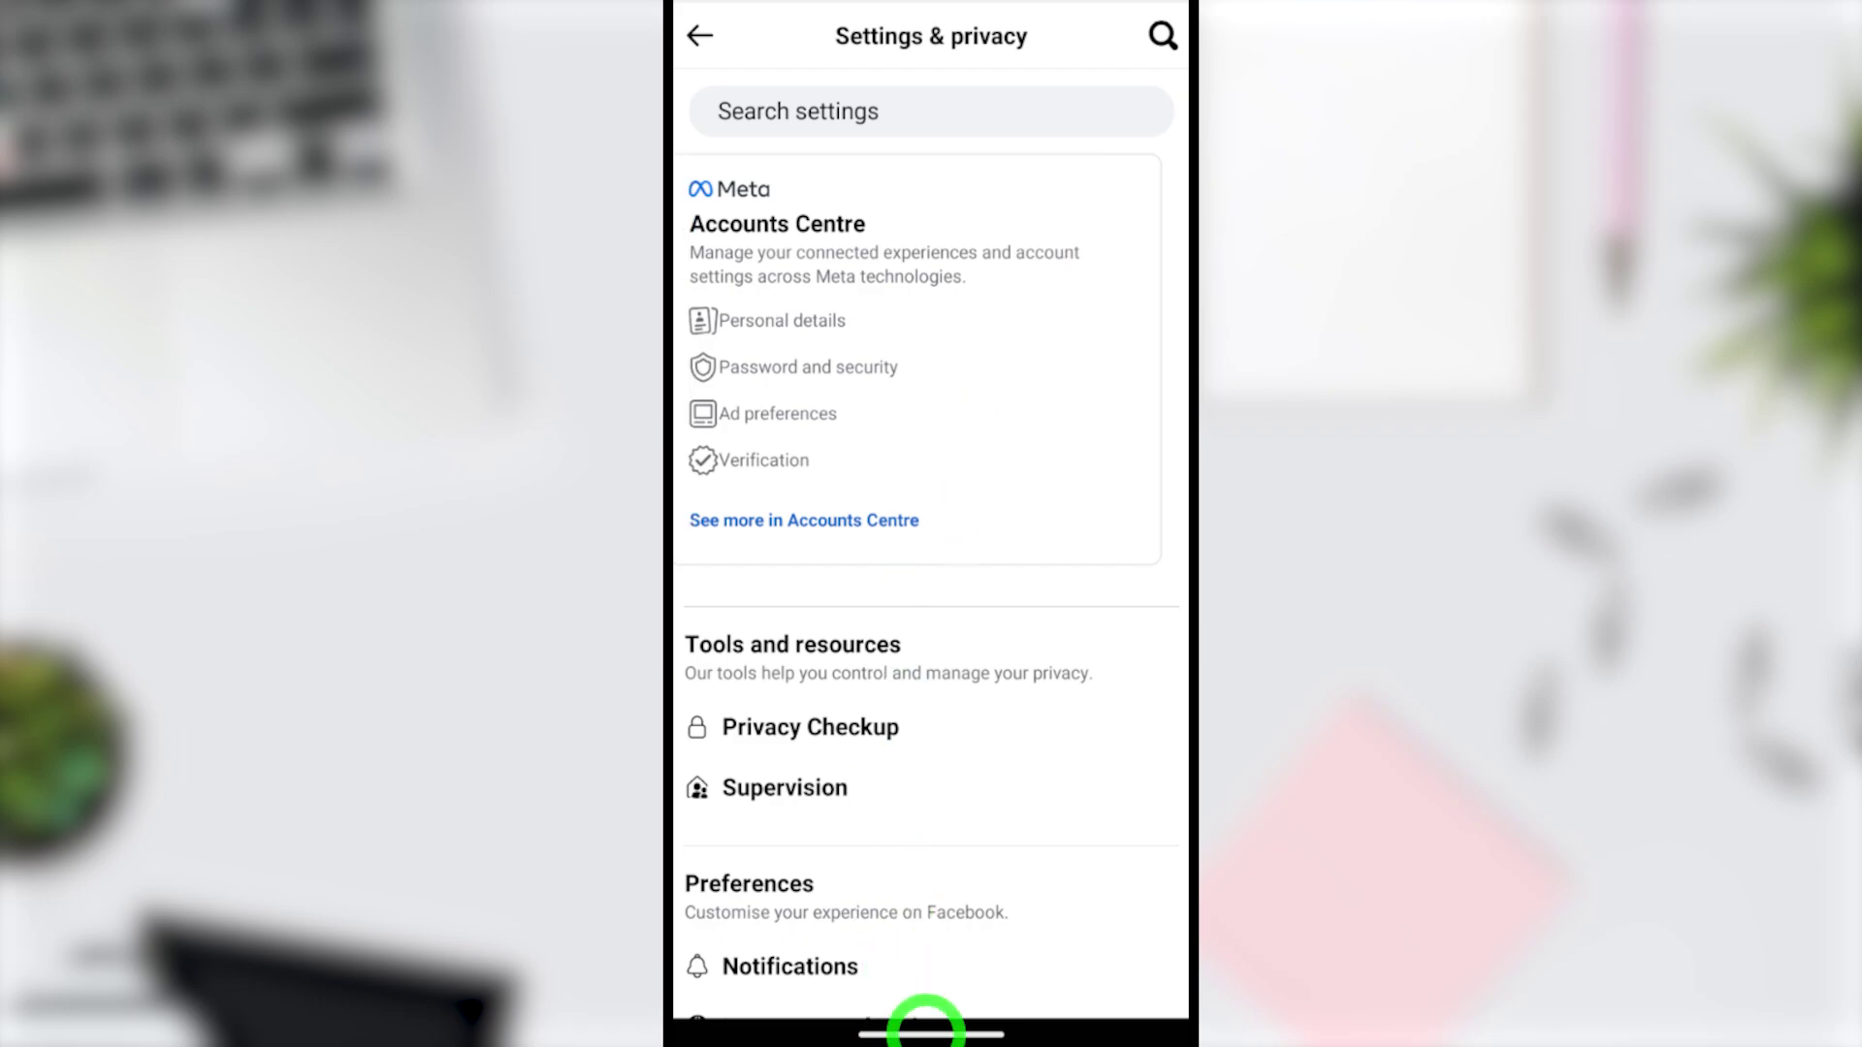
pyautogui.moveTo(926, 1023); pyautogui.dragTo(897, 796)
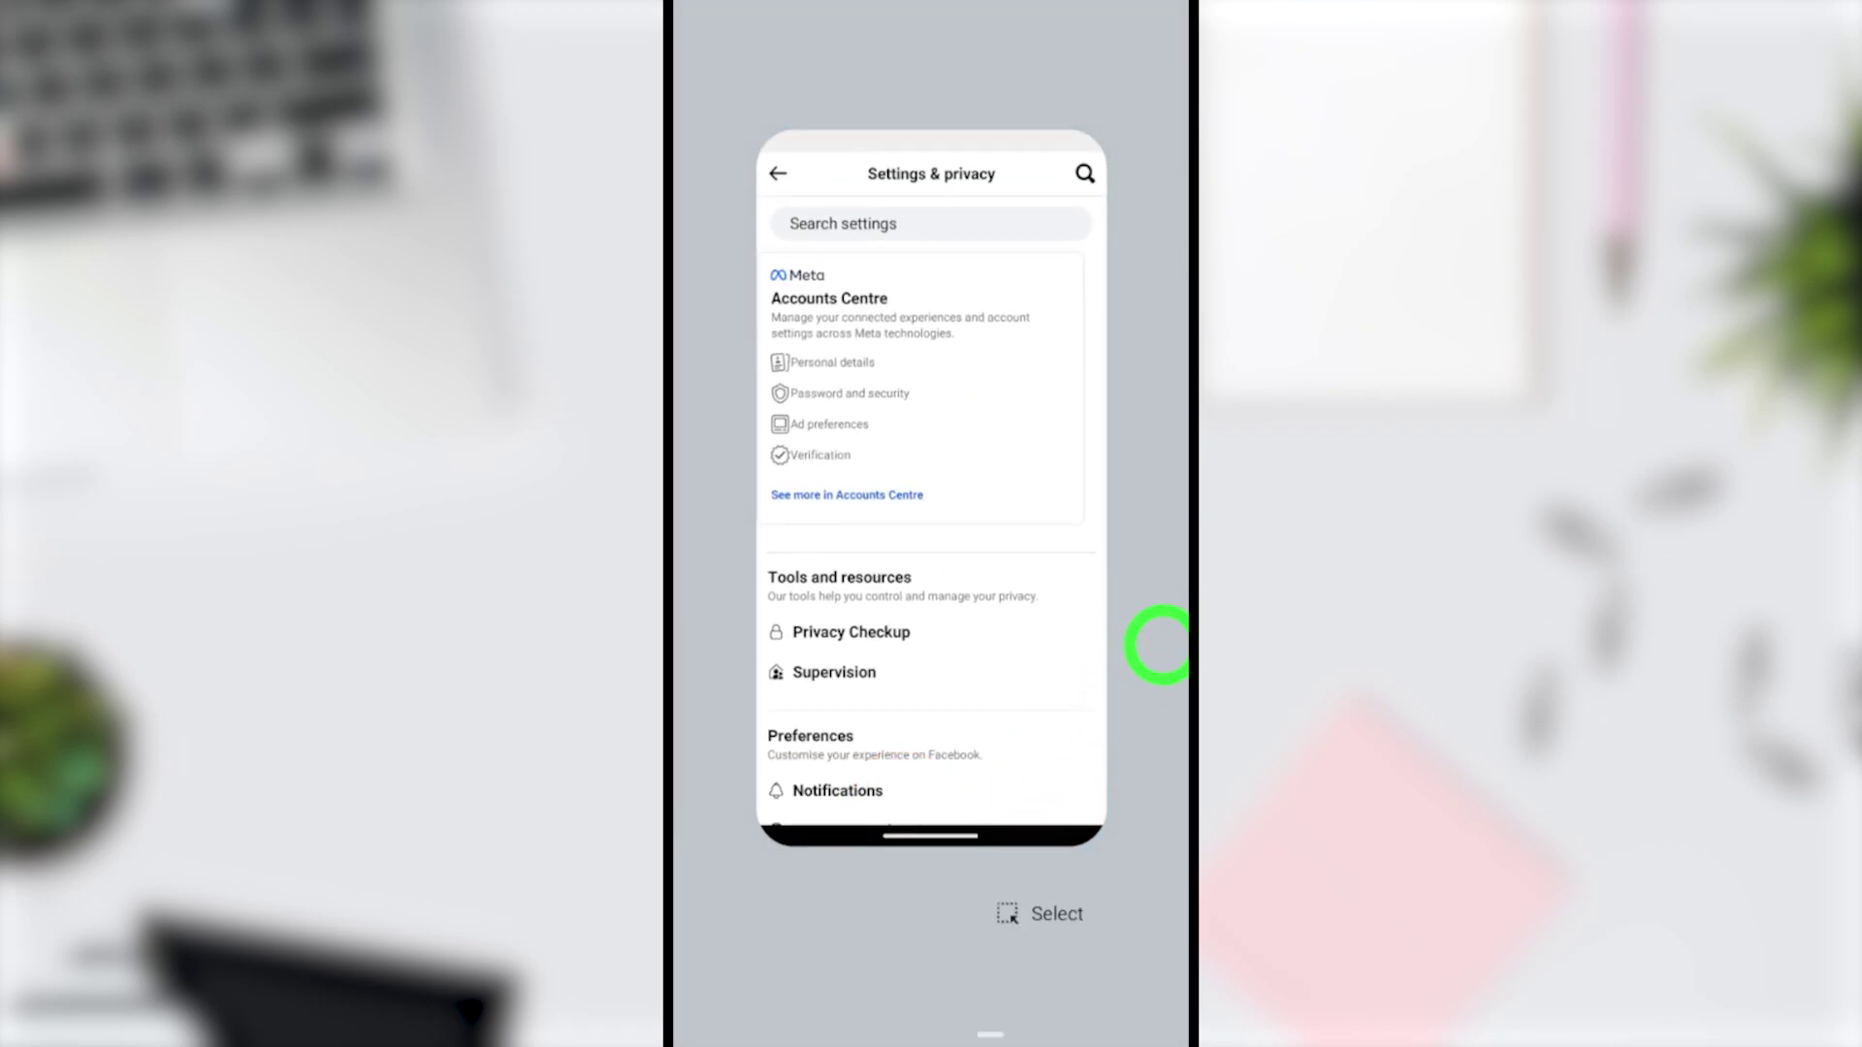
# Step: Rerun the 'facebook lite' search in Play Store and open its installed app listing
pyautogui.click(1159, 645)
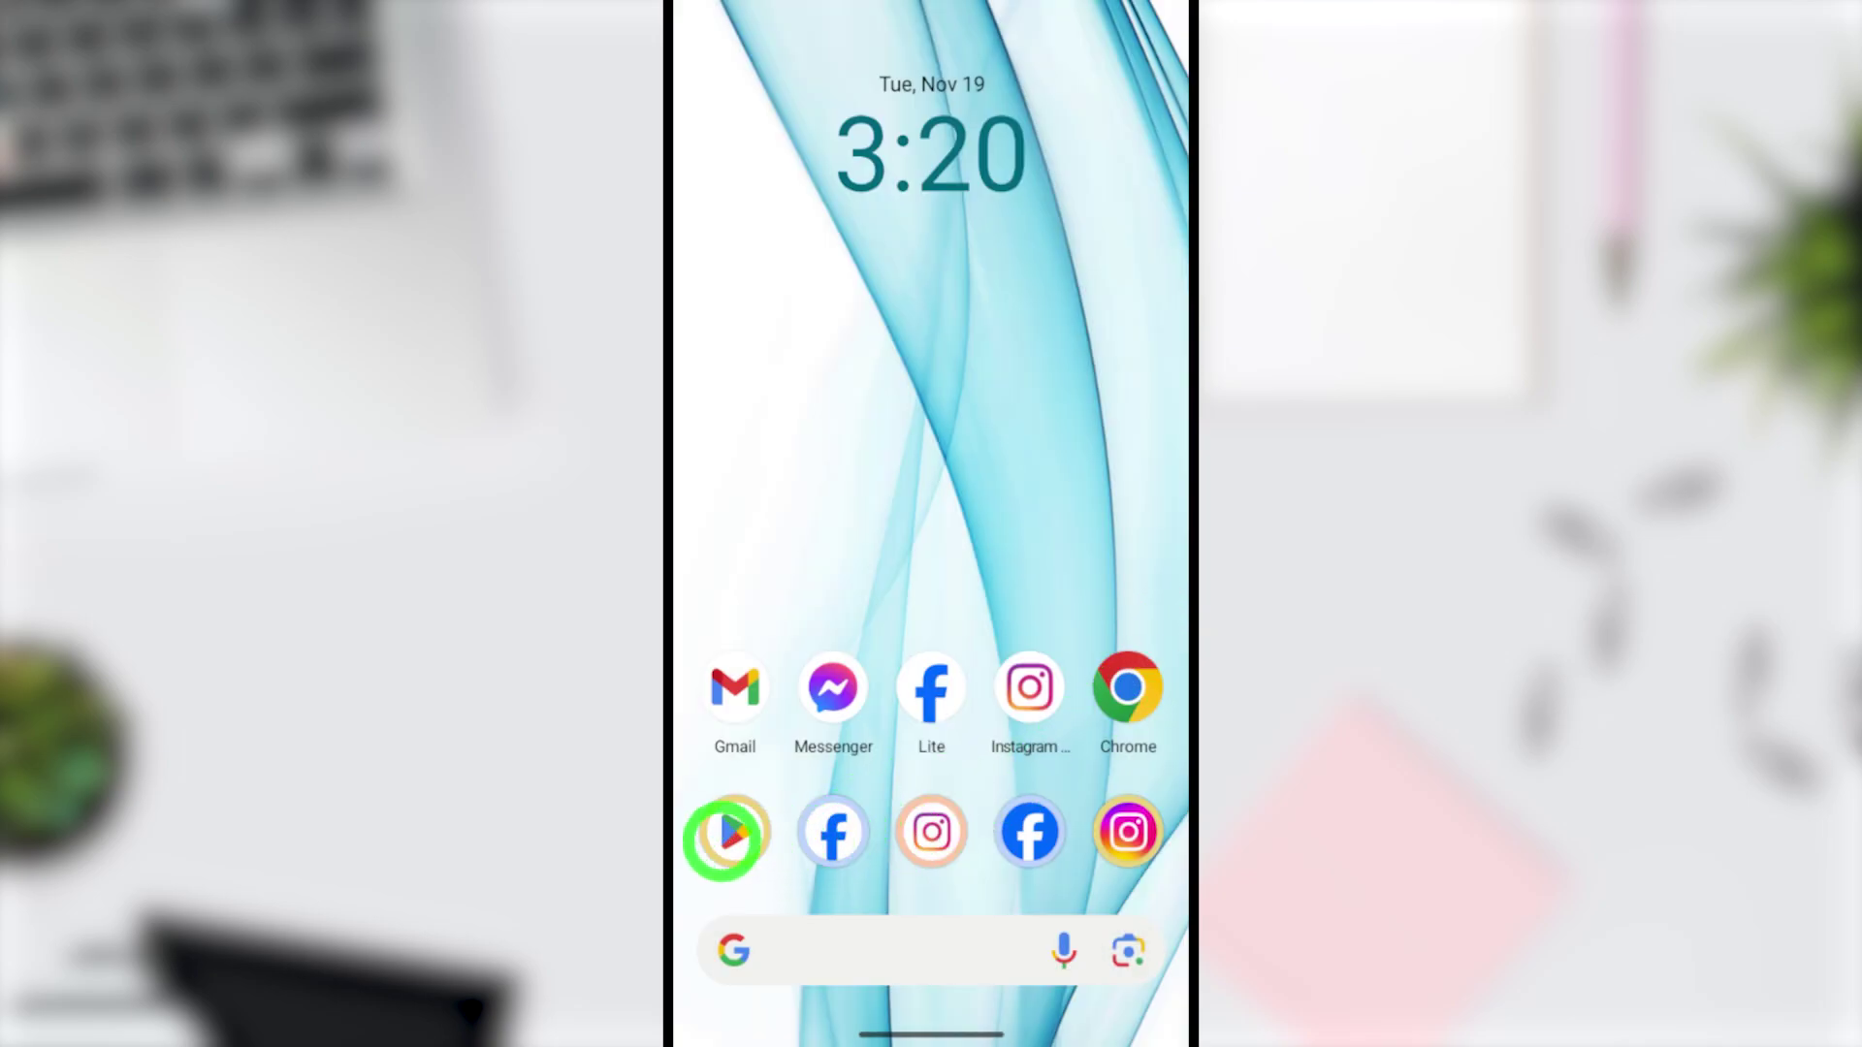
pyautogui.click(728, 829)
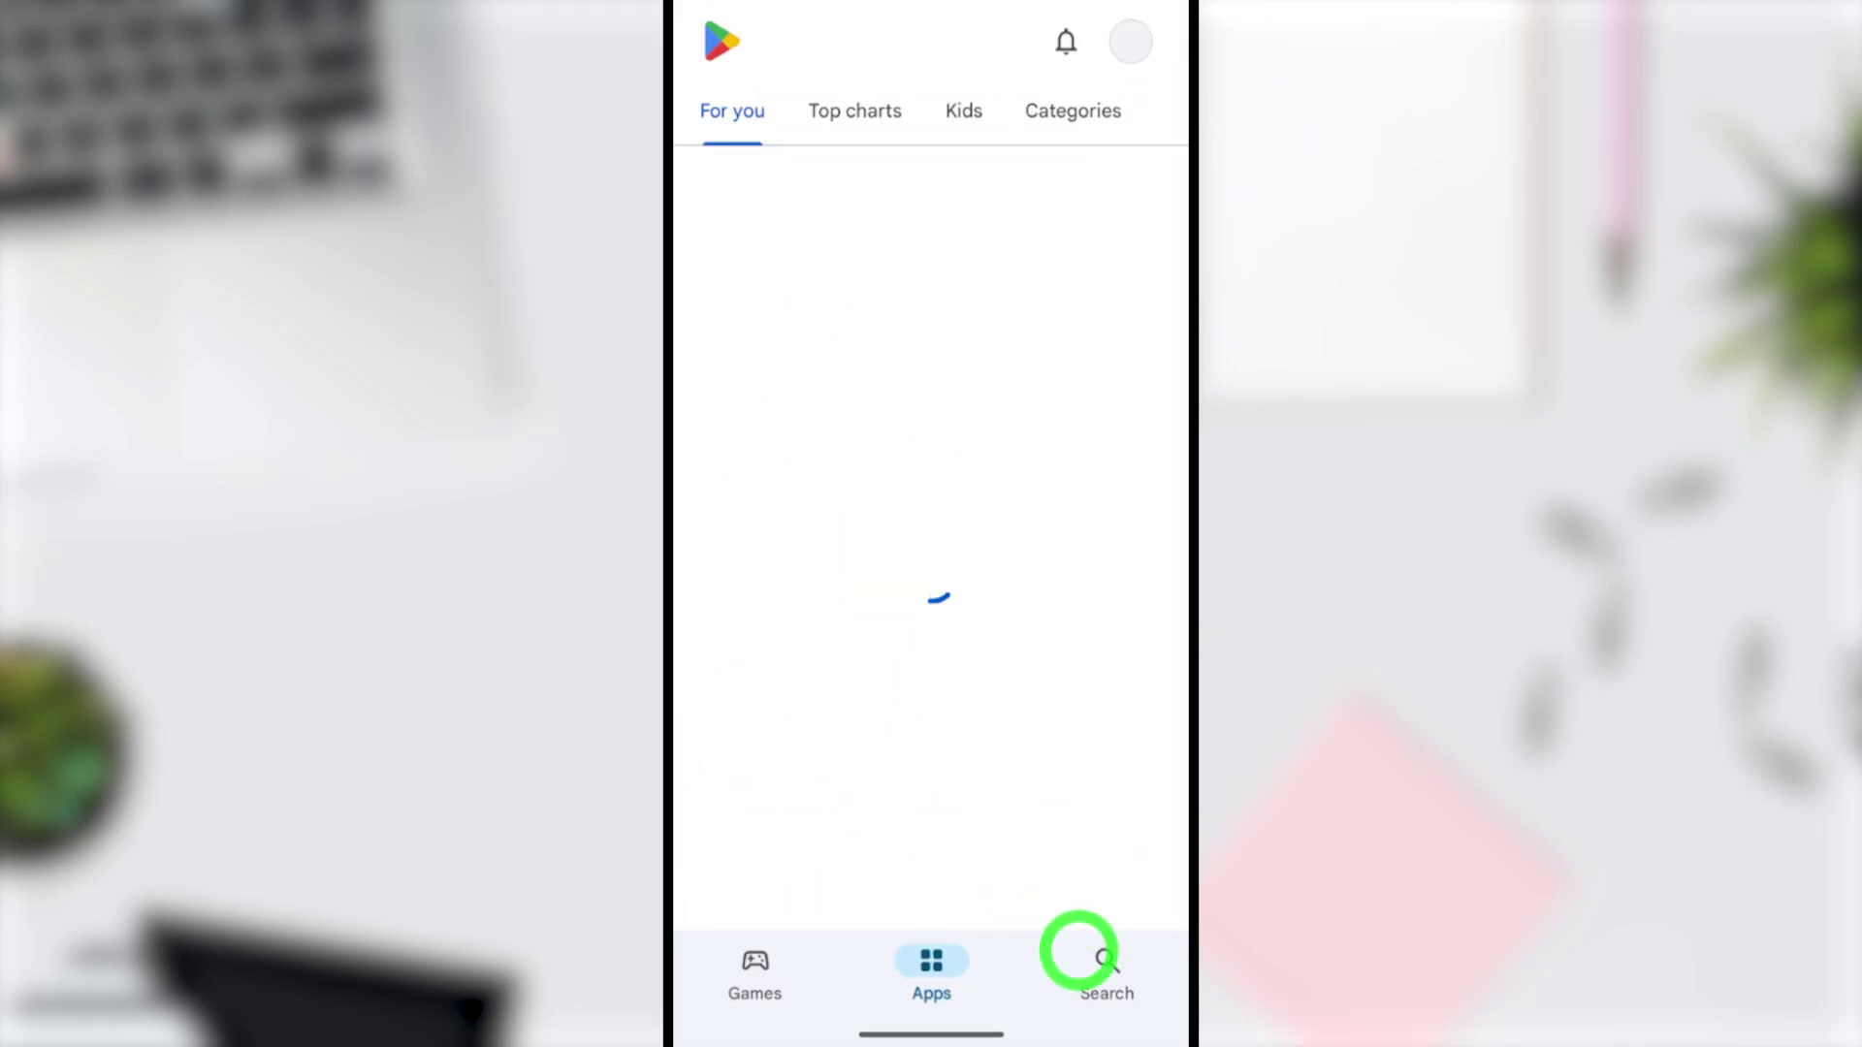
pyautogui.click(1110, 969)
pyautogui.click(893, 41)
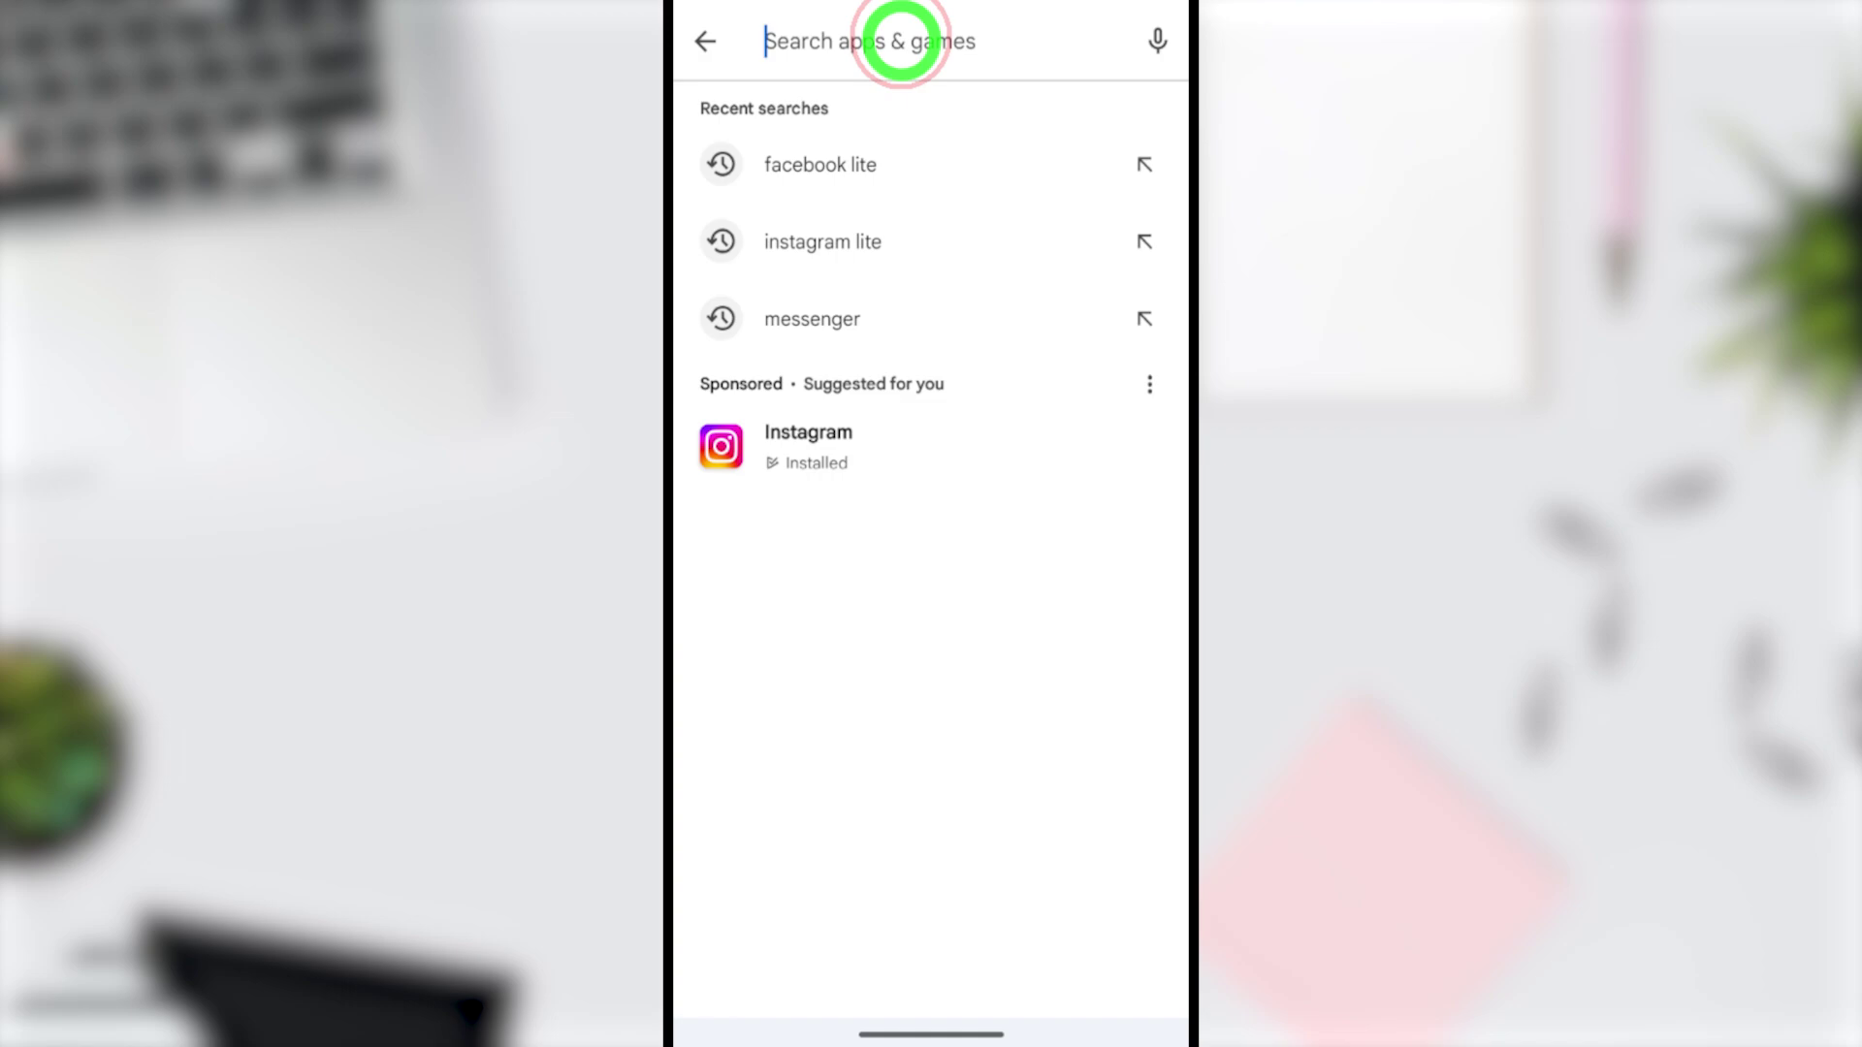
pyautogui.click(867, 153)
pyautogui.click(881, 324)
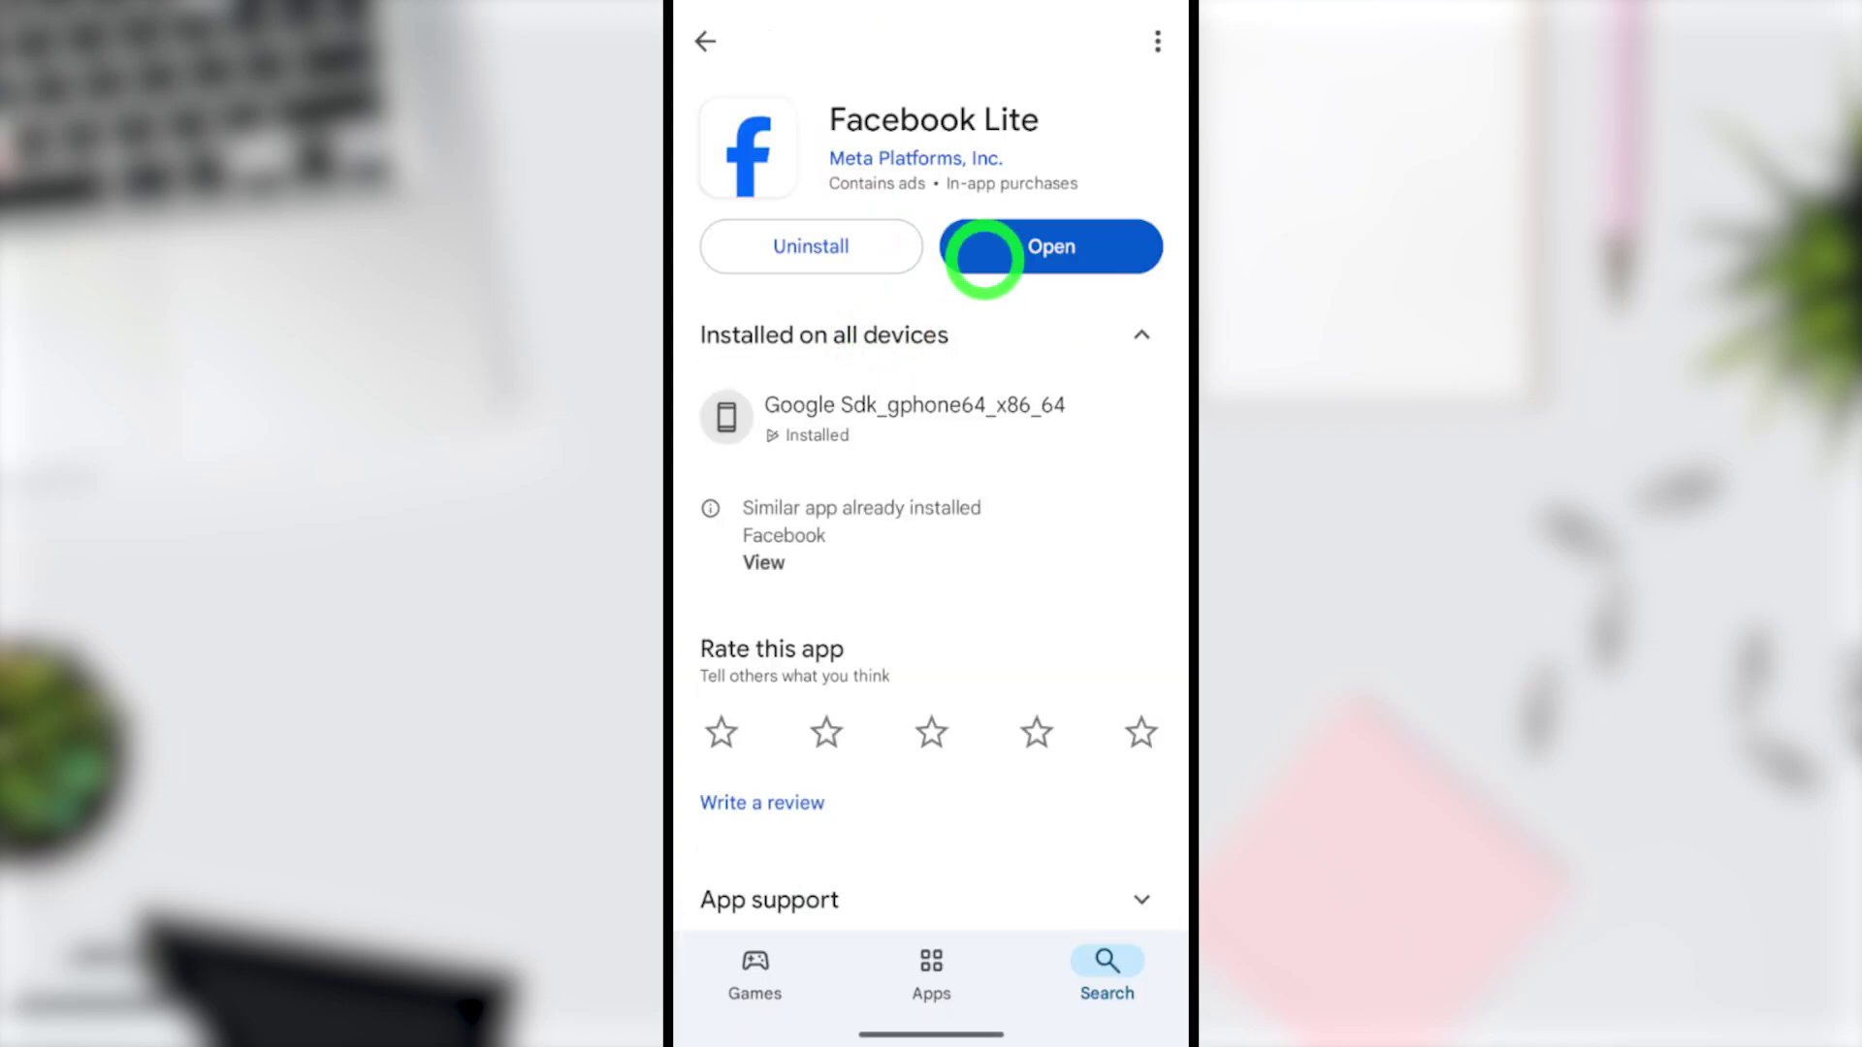
# Step: Swipe Play Store away in recents and return to Facebook Lite's settings page
pyautogui.moveTo(951, 1017); pyautogui.dragTo(957, 748)
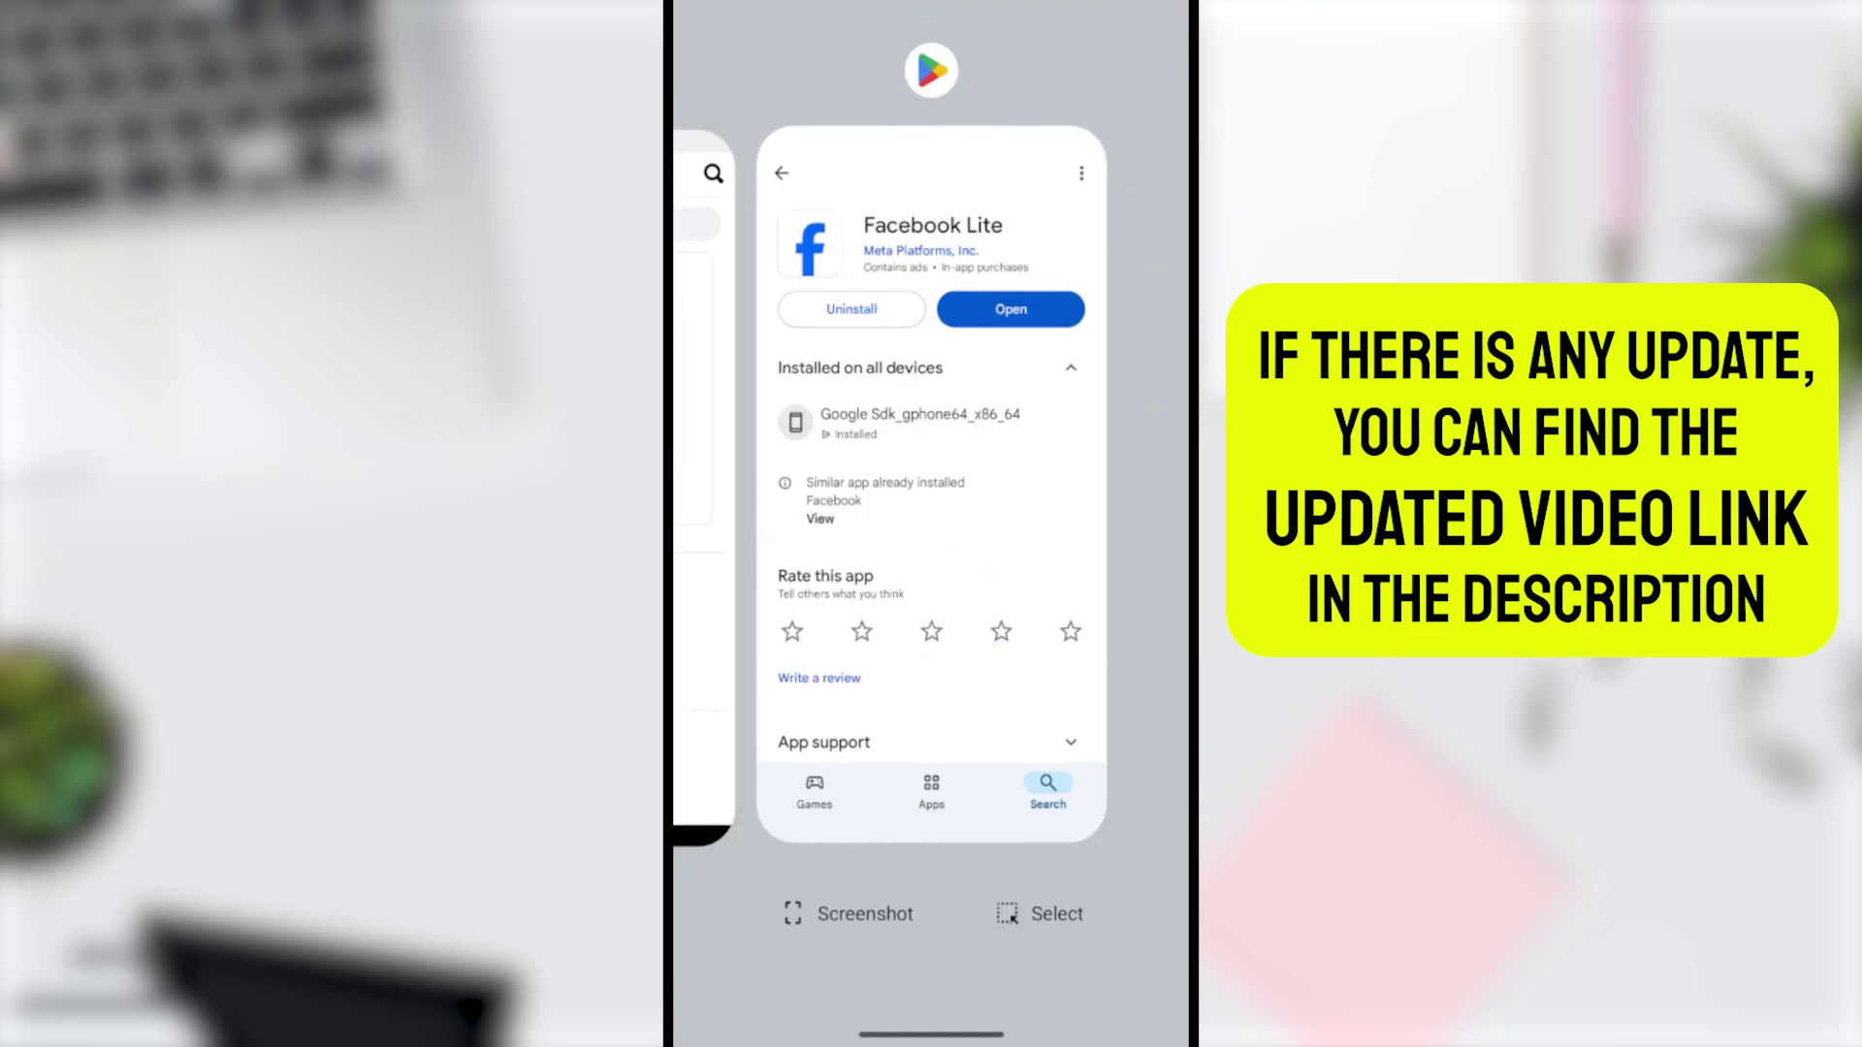
pyautogui.moveTo(946, 679); pyautogui.dragTo(1006, 136)
pyautogui.click(1009, 469)
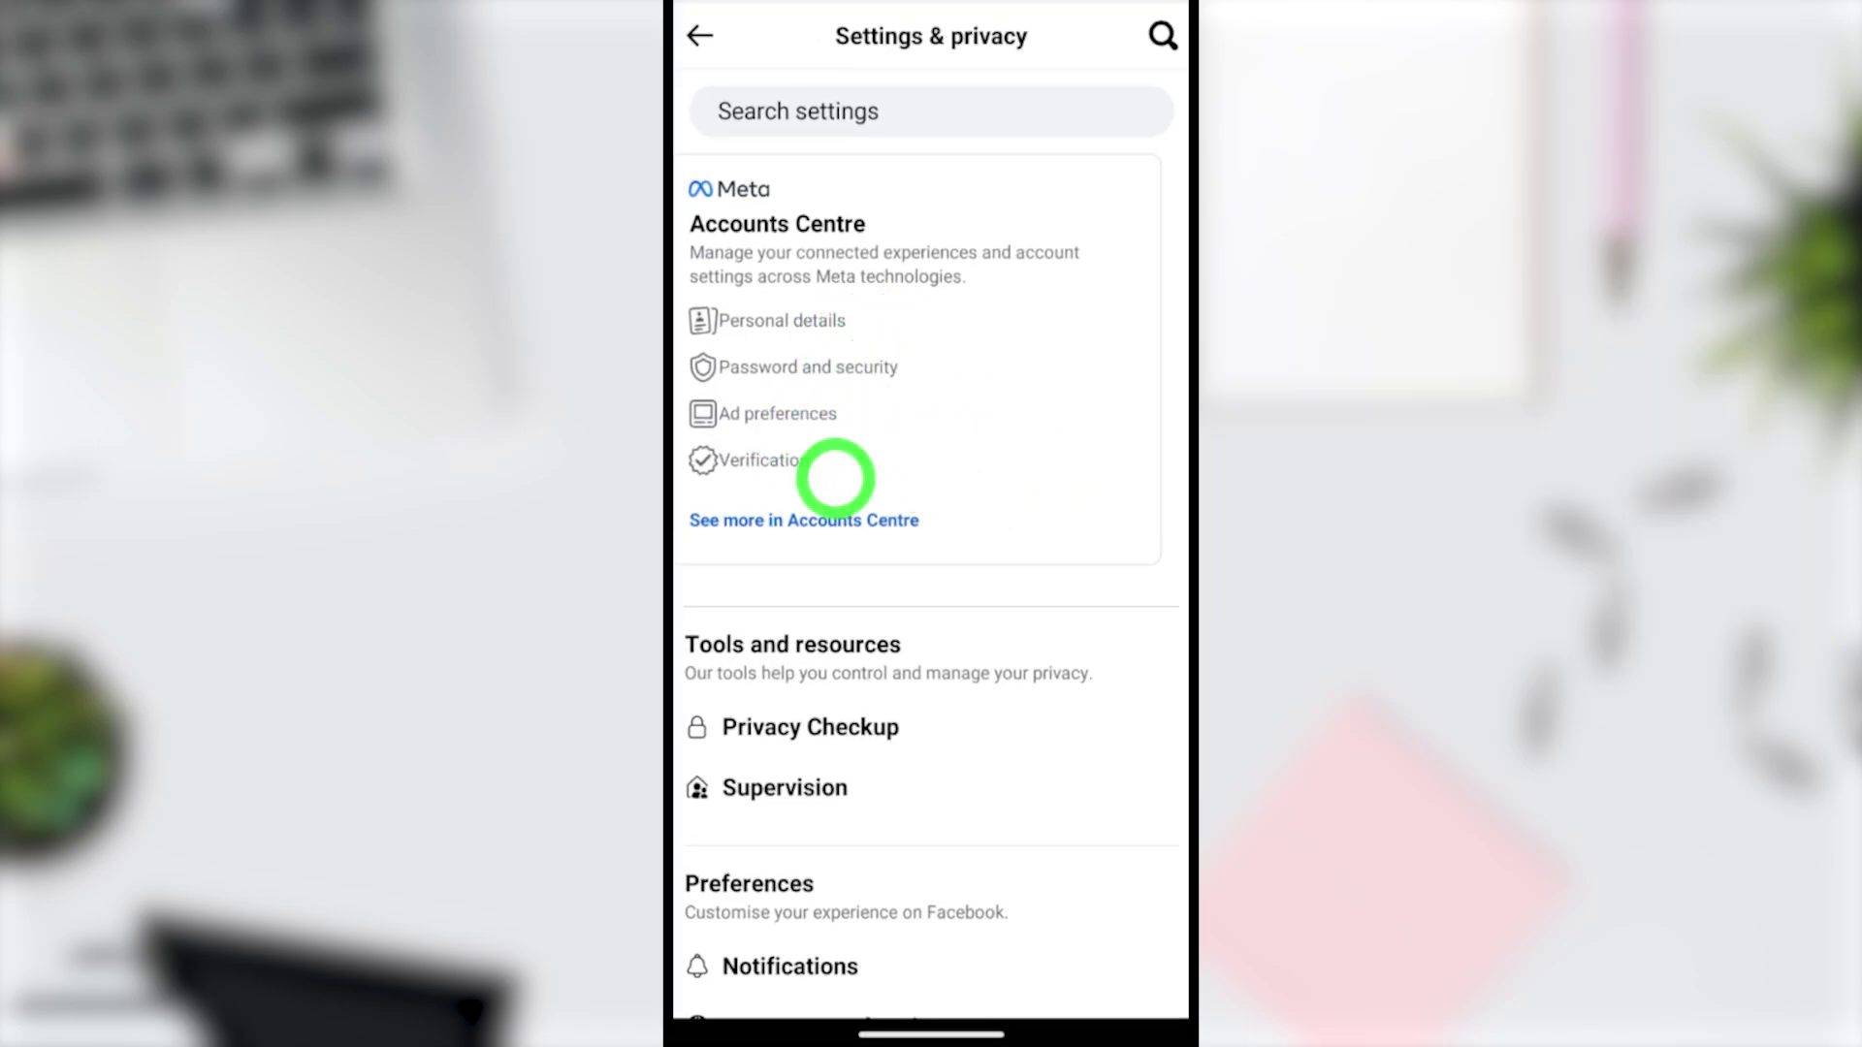
# Step: Go from Accounts Centre through Personal details and Account ownership and control to Deactivation or deletion
pyautogui.click(797, 529)
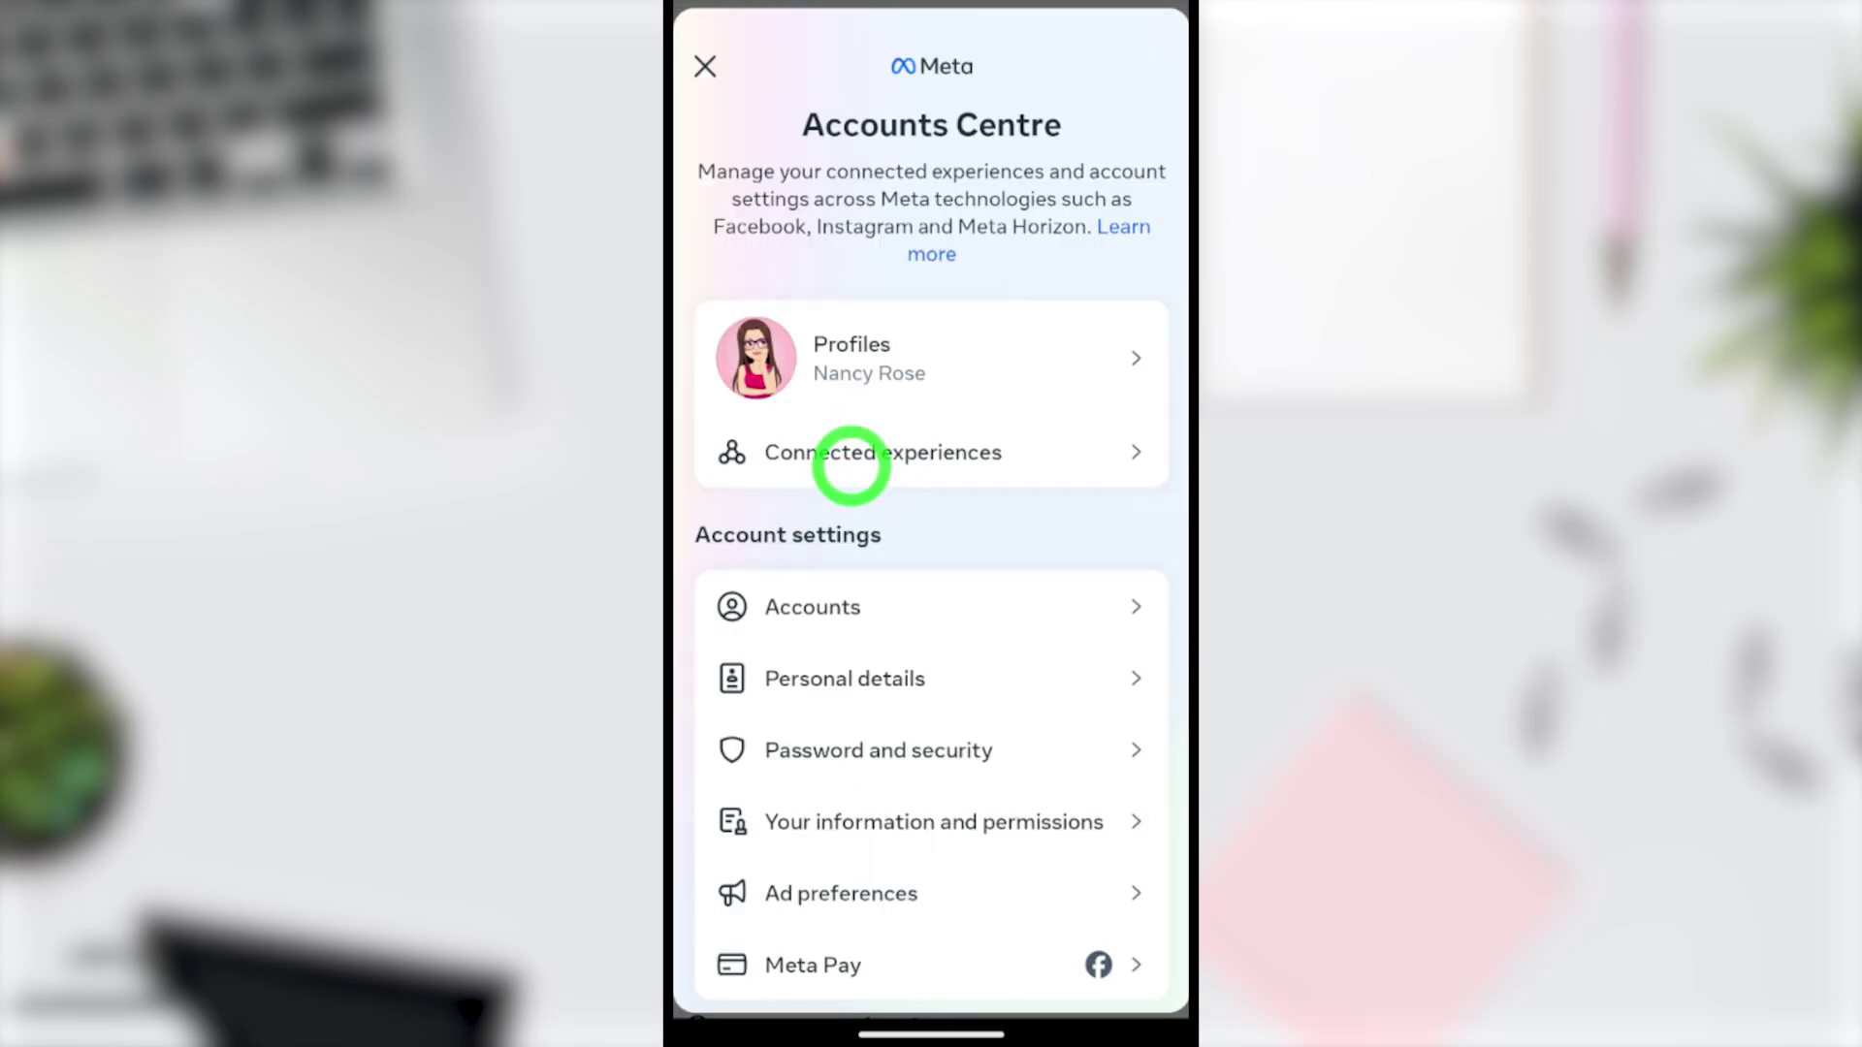
pyautogui.click(906, 703)
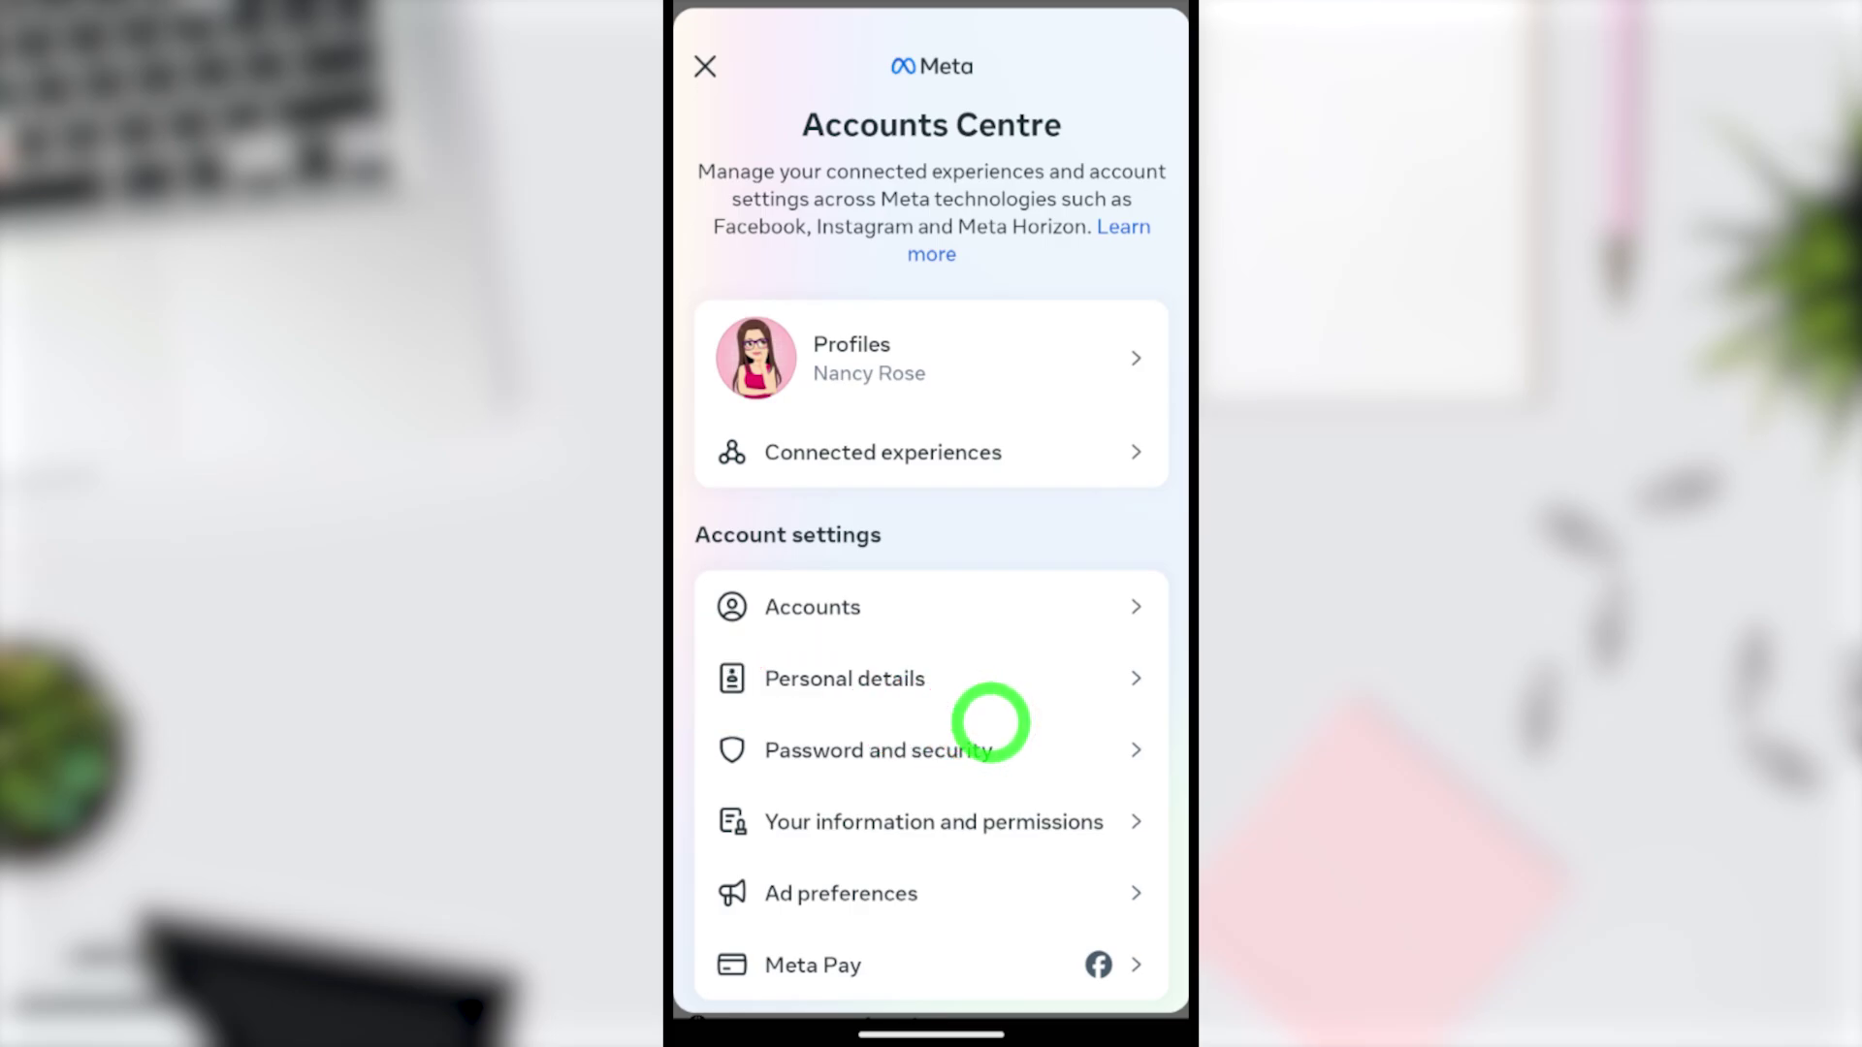
pyautogui.click(856, 682)
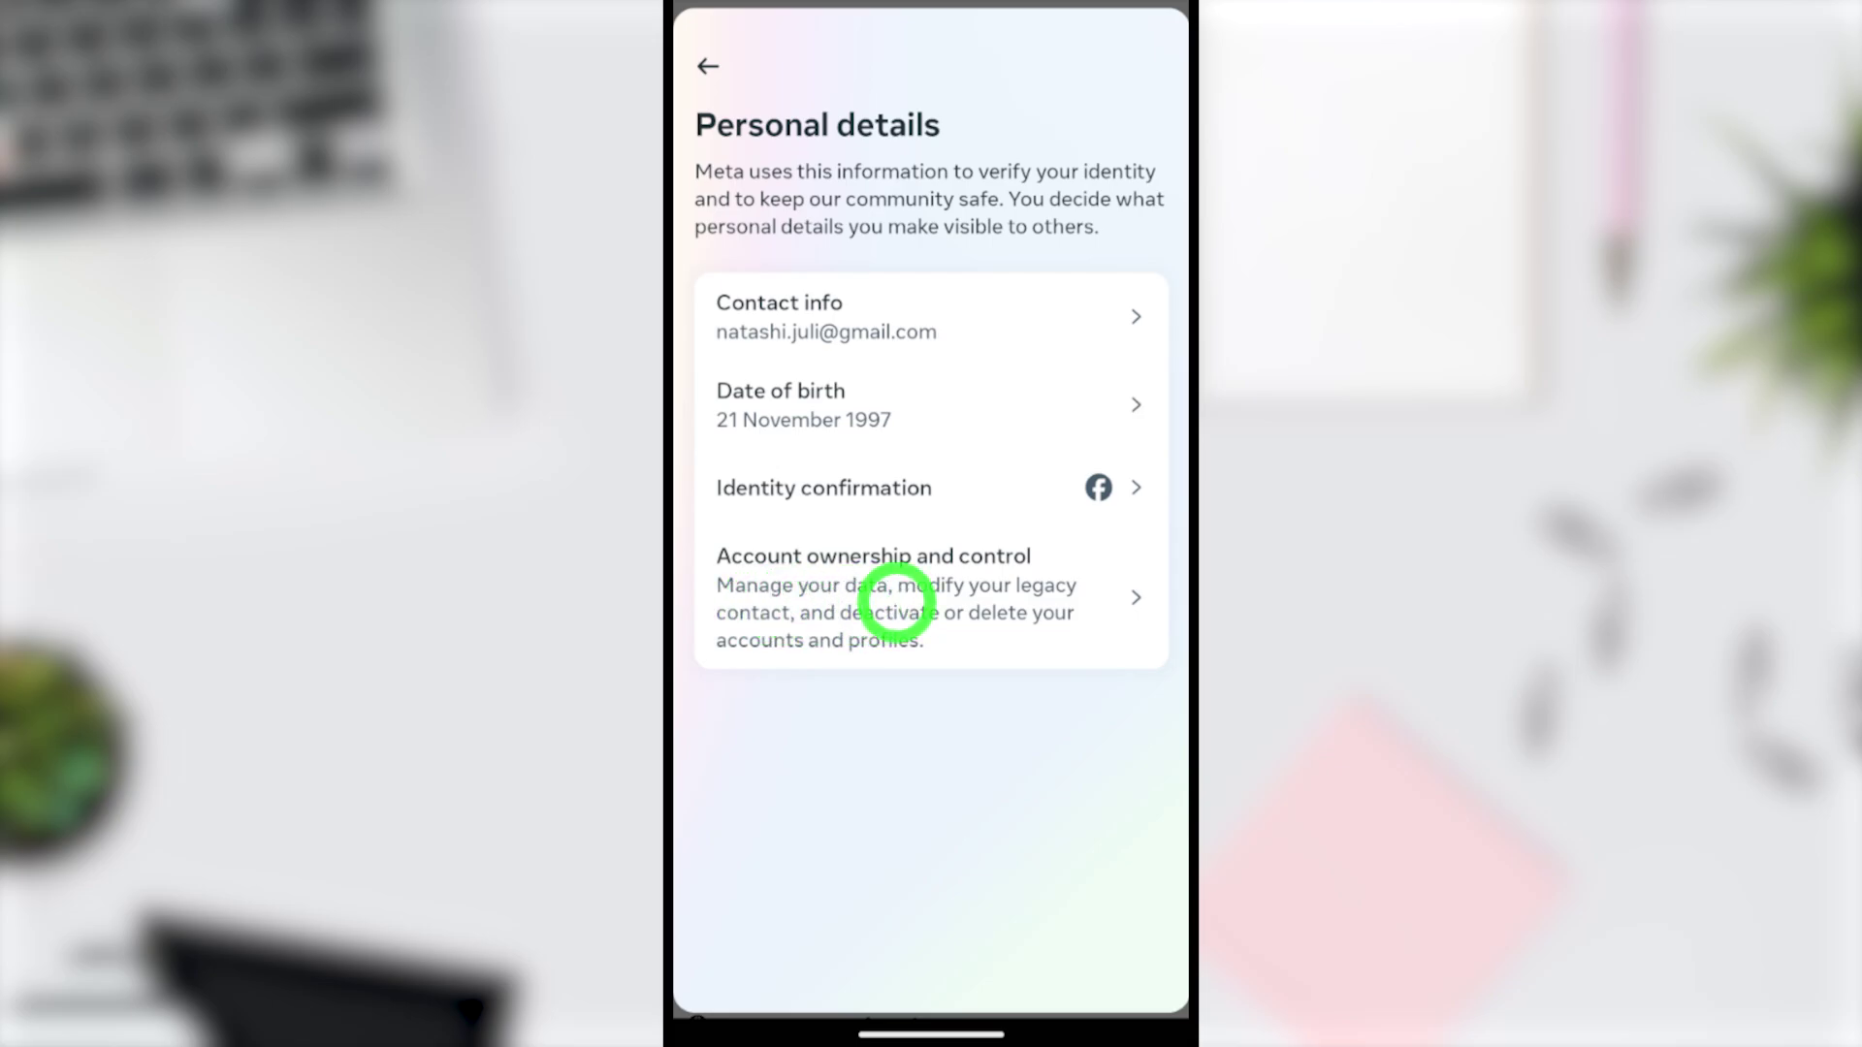
pyautogui.click(896, 605)
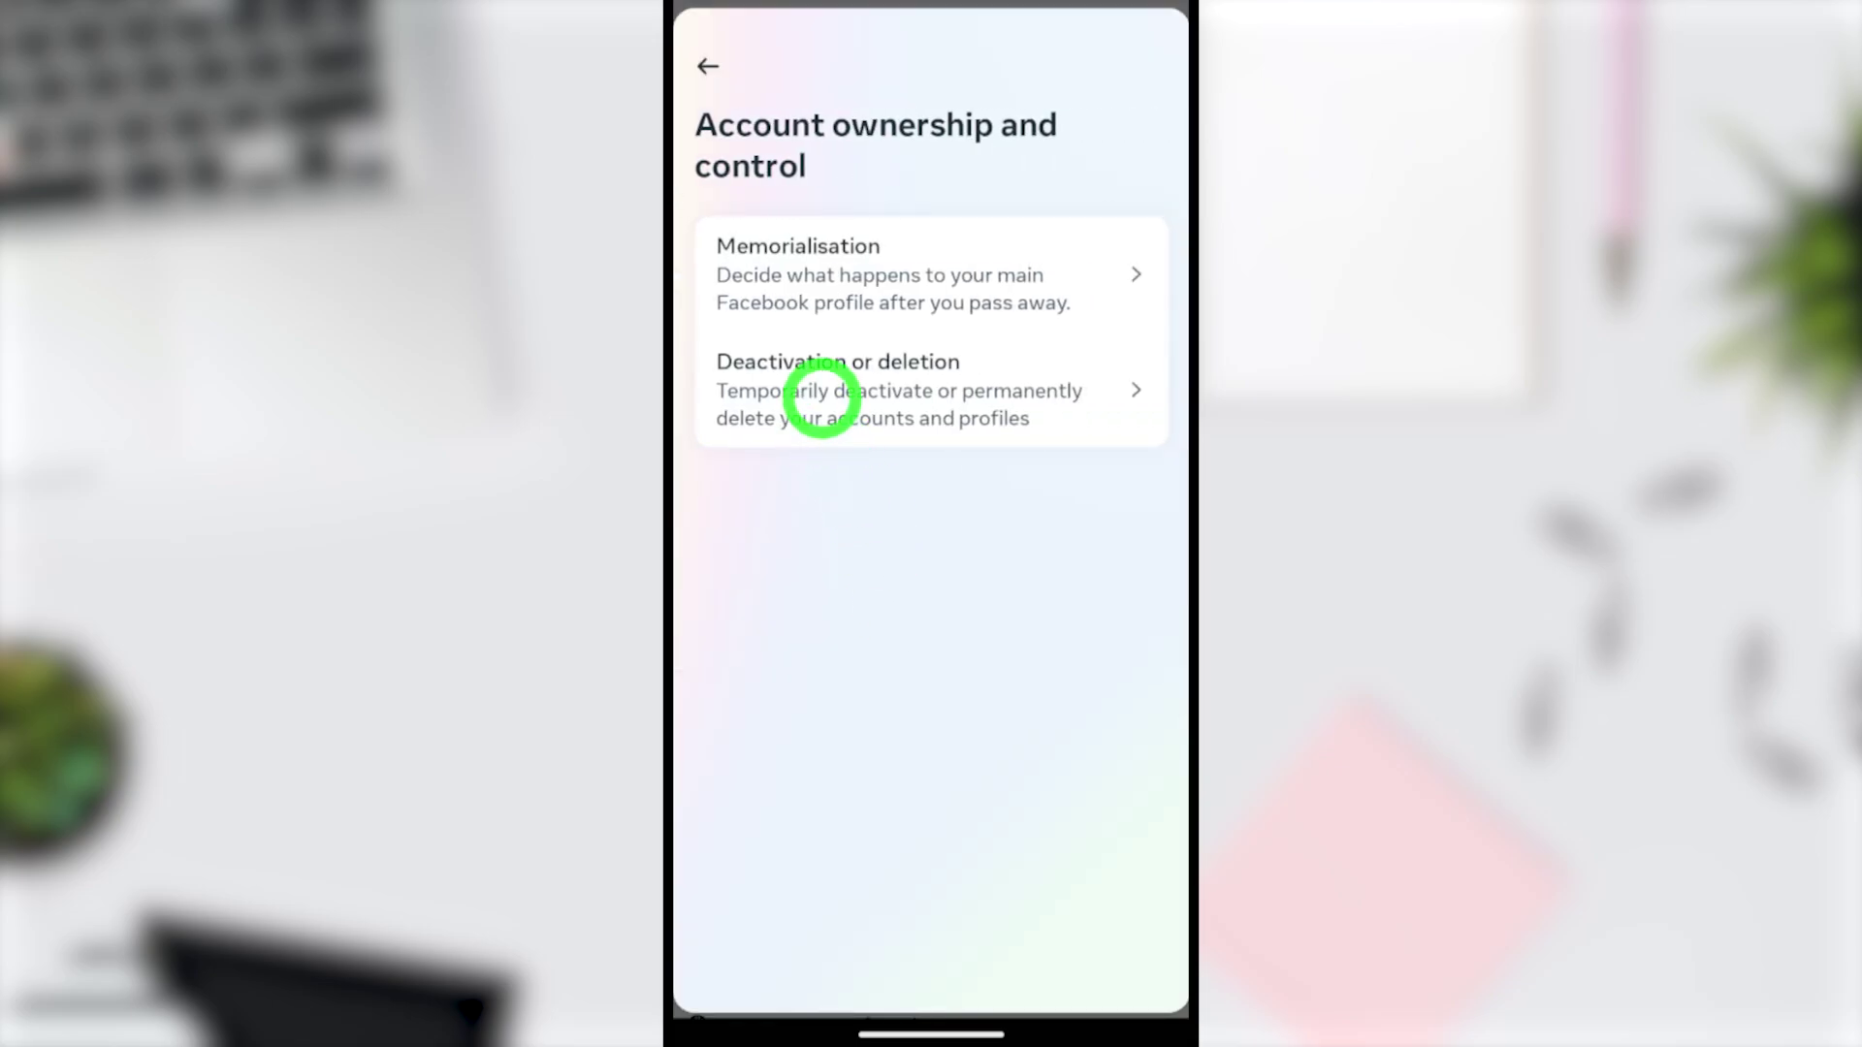
pyautogui.click(1022, 423)
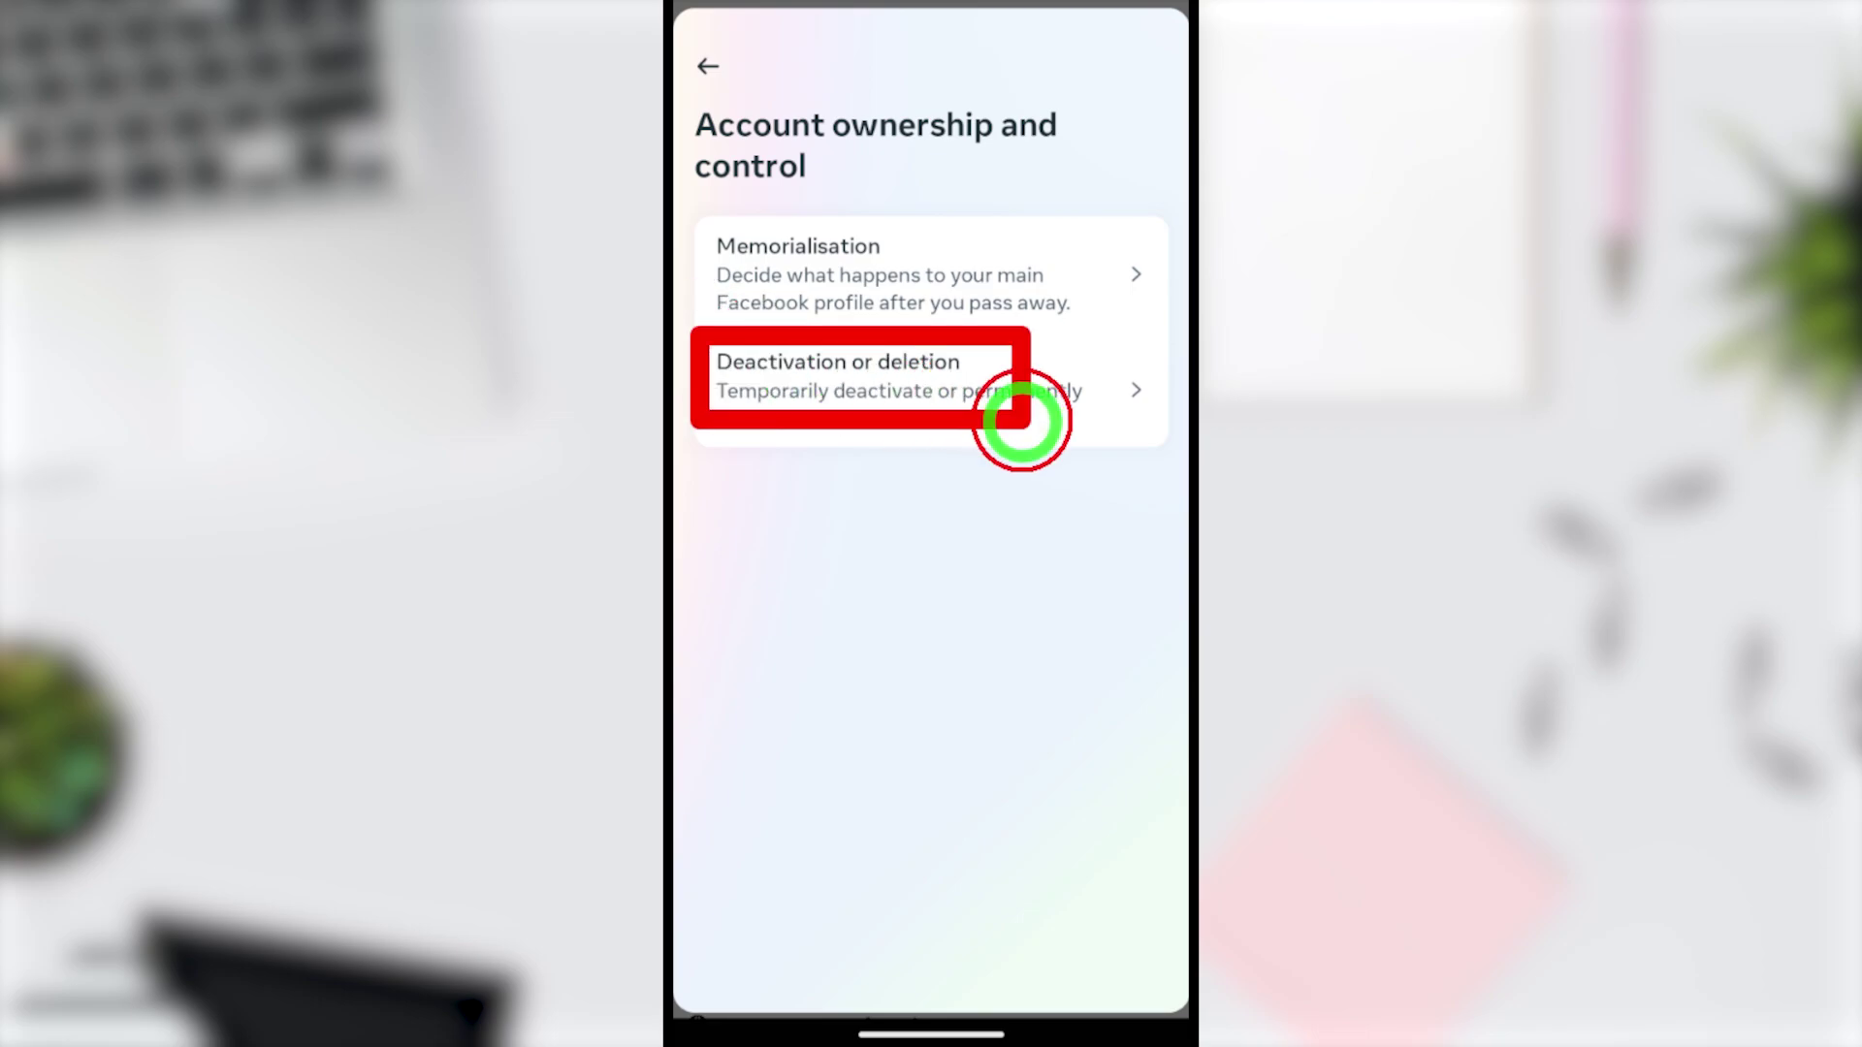
pyautogui.click(970, 405)
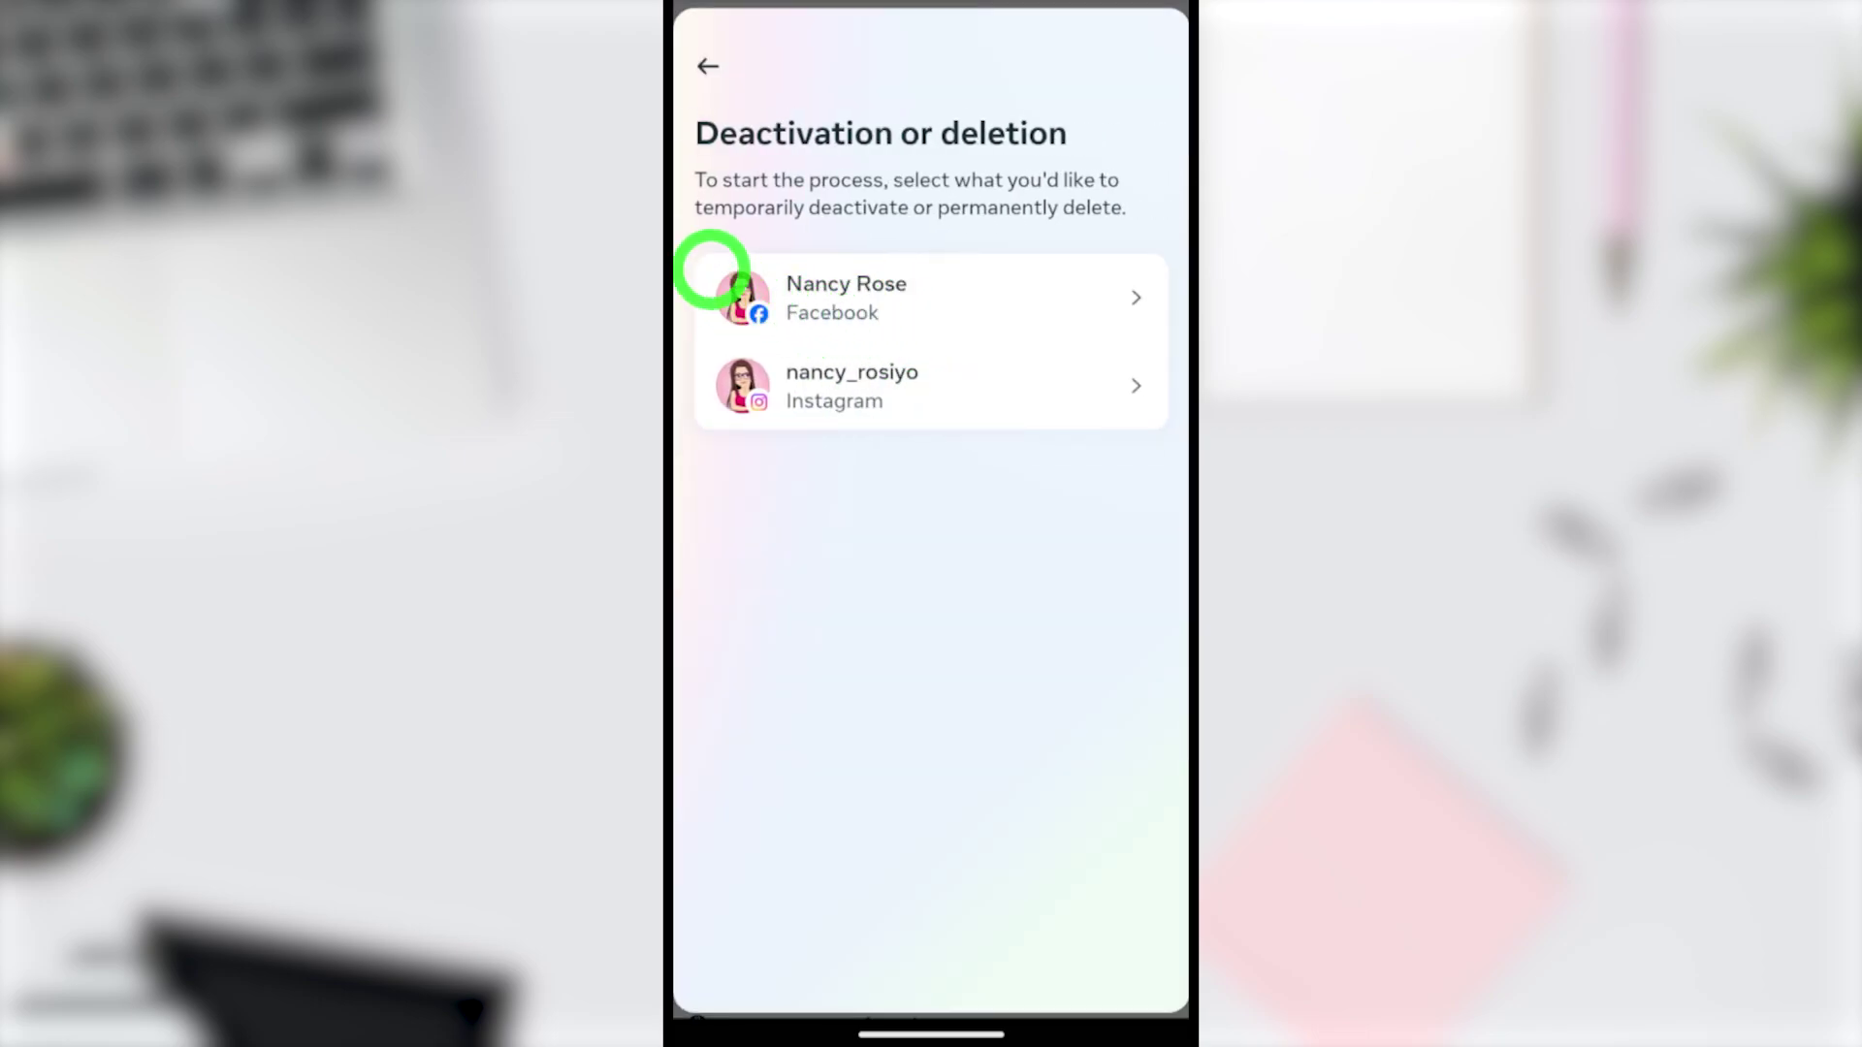
# Step: Select the Facebook profile, keep 'Delete account' chosen, and continue
pyautogui.click(902, 311)
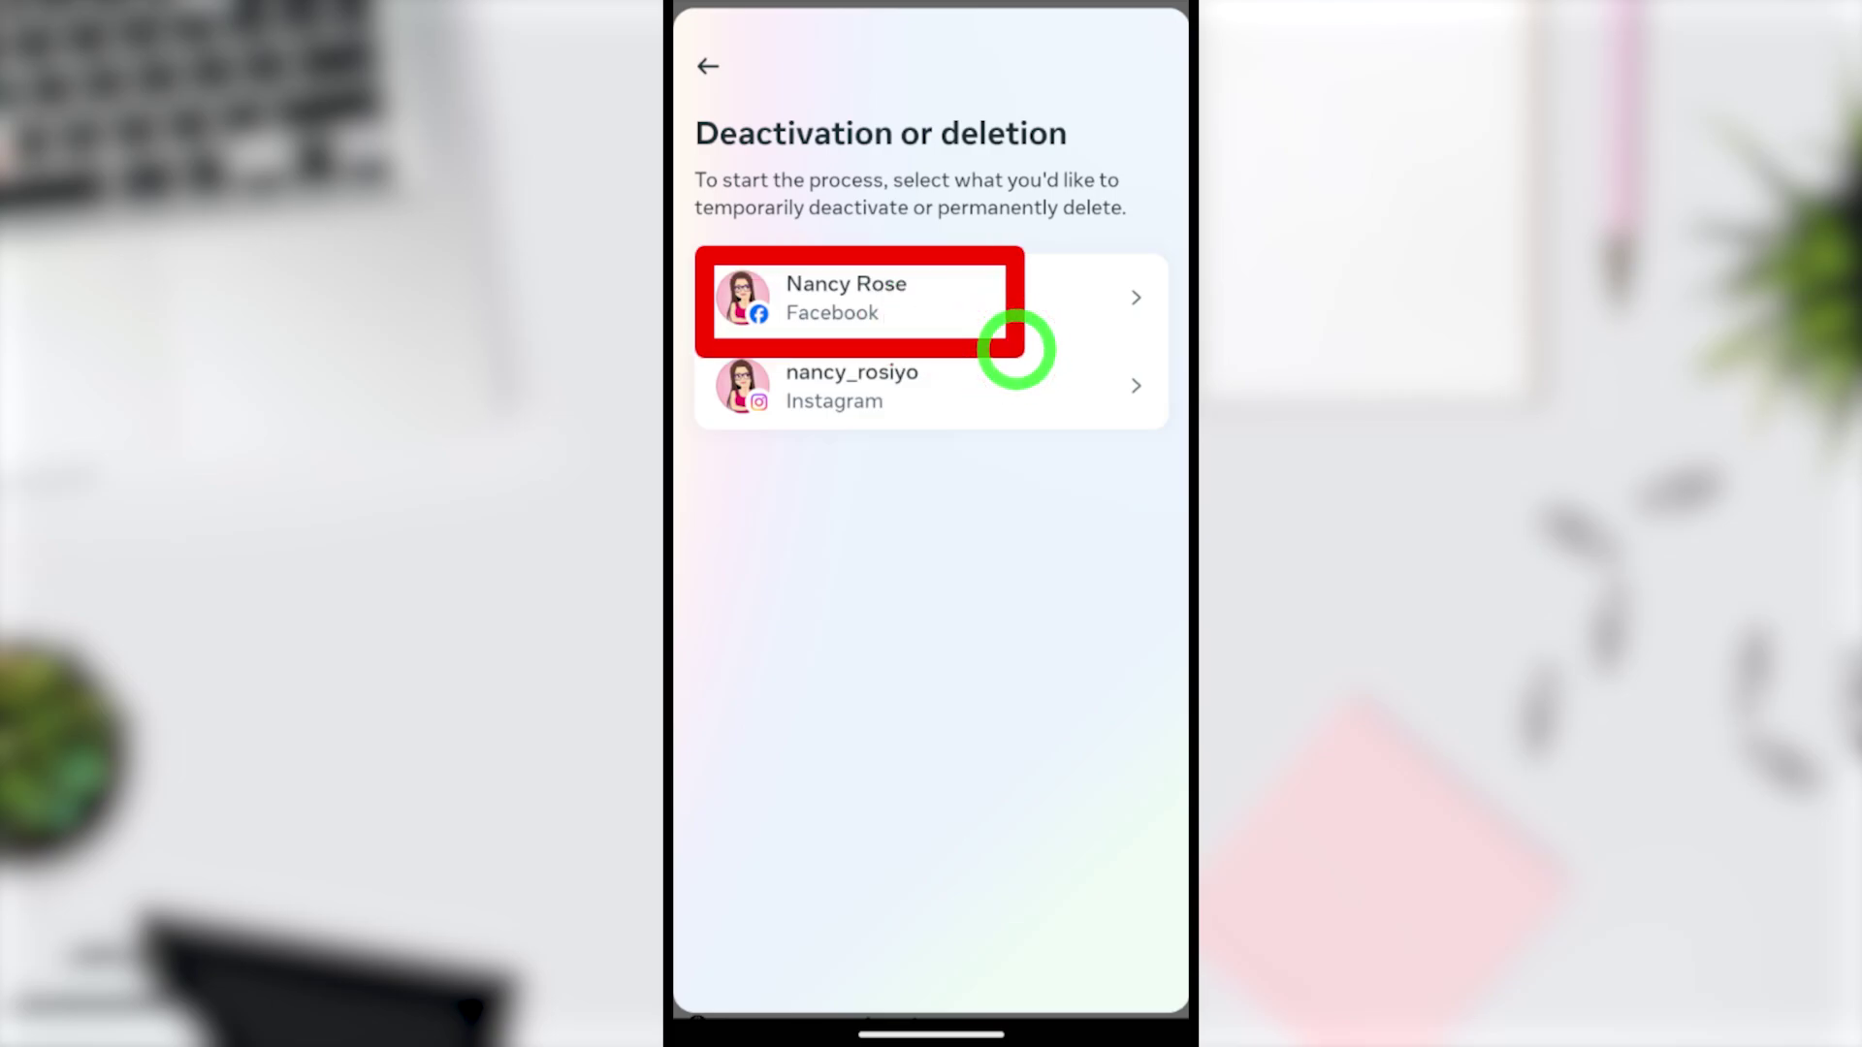
pyautogui.click(873, 312)
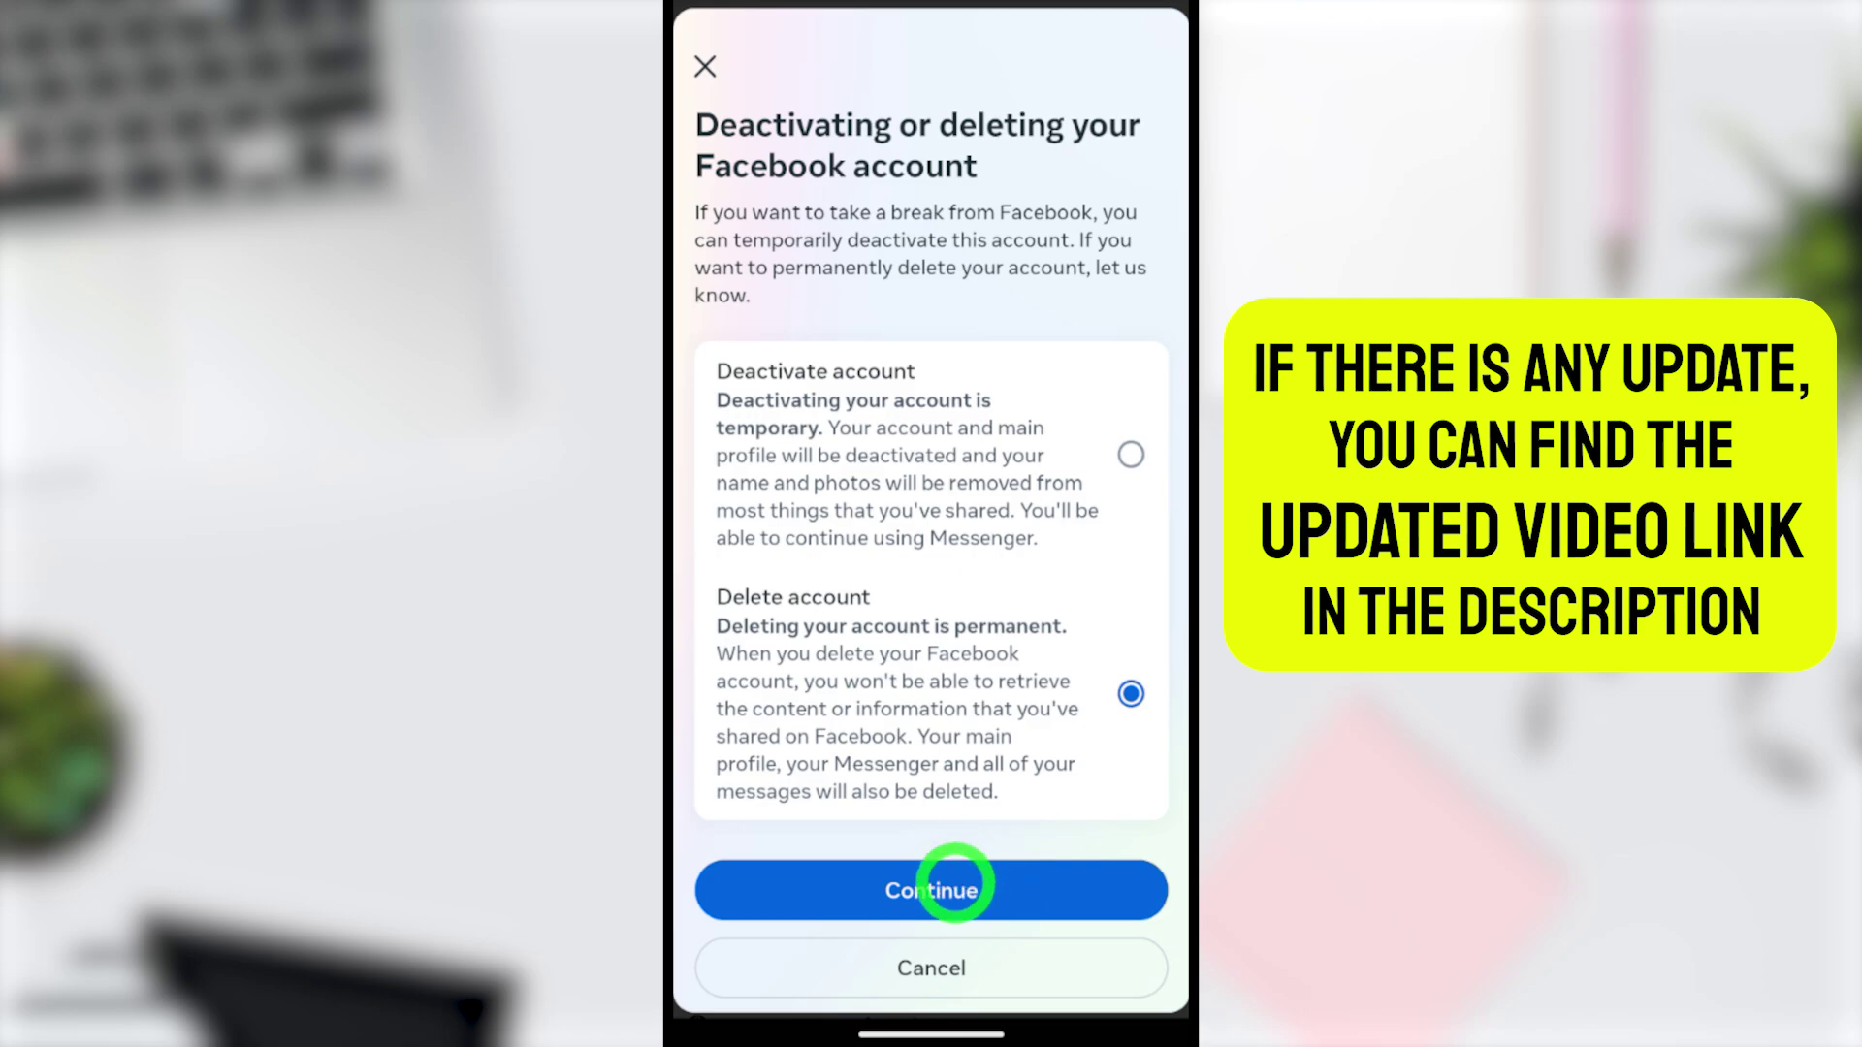
pyautogui.click(955, 887)
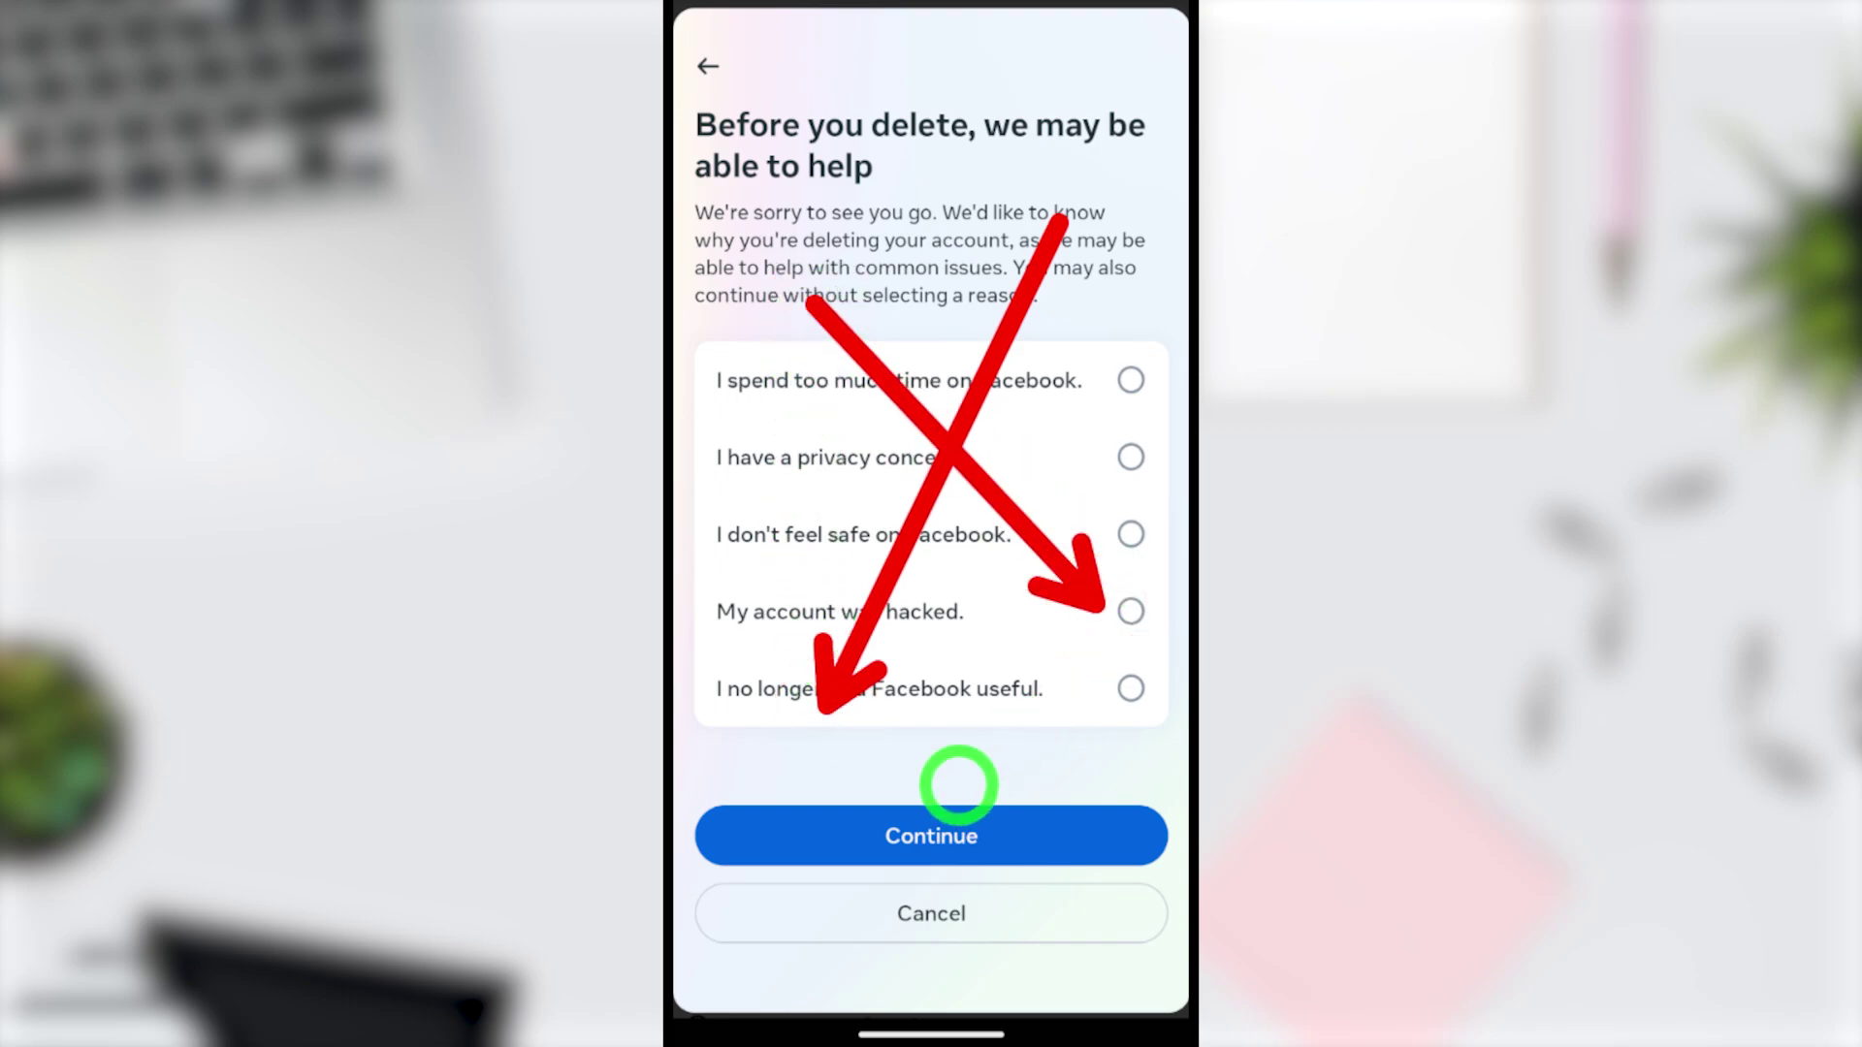
# Step: Skip the leaving reason and scroll down to the Download info and Transfer info cards
pyautogui.click(931, 829)
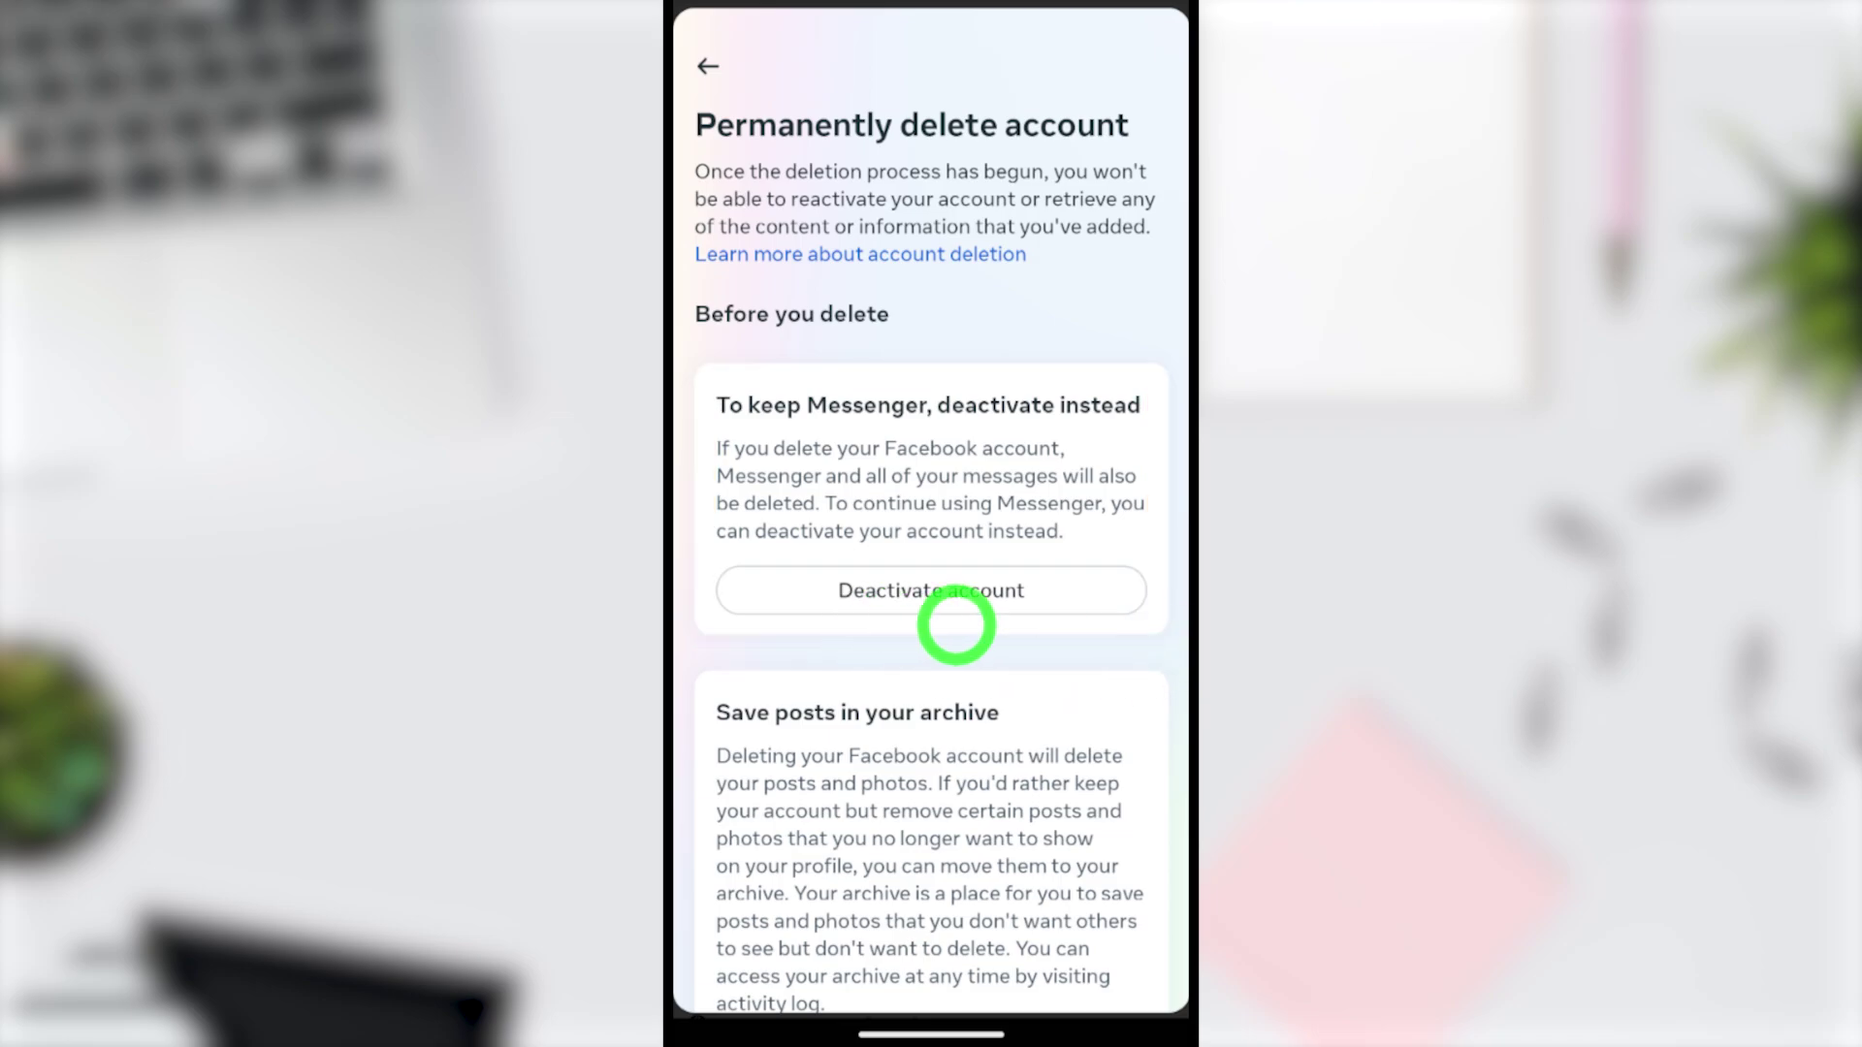
pyautogui.moveTo(969, 686); pyautogui.dragTo(985, 300)
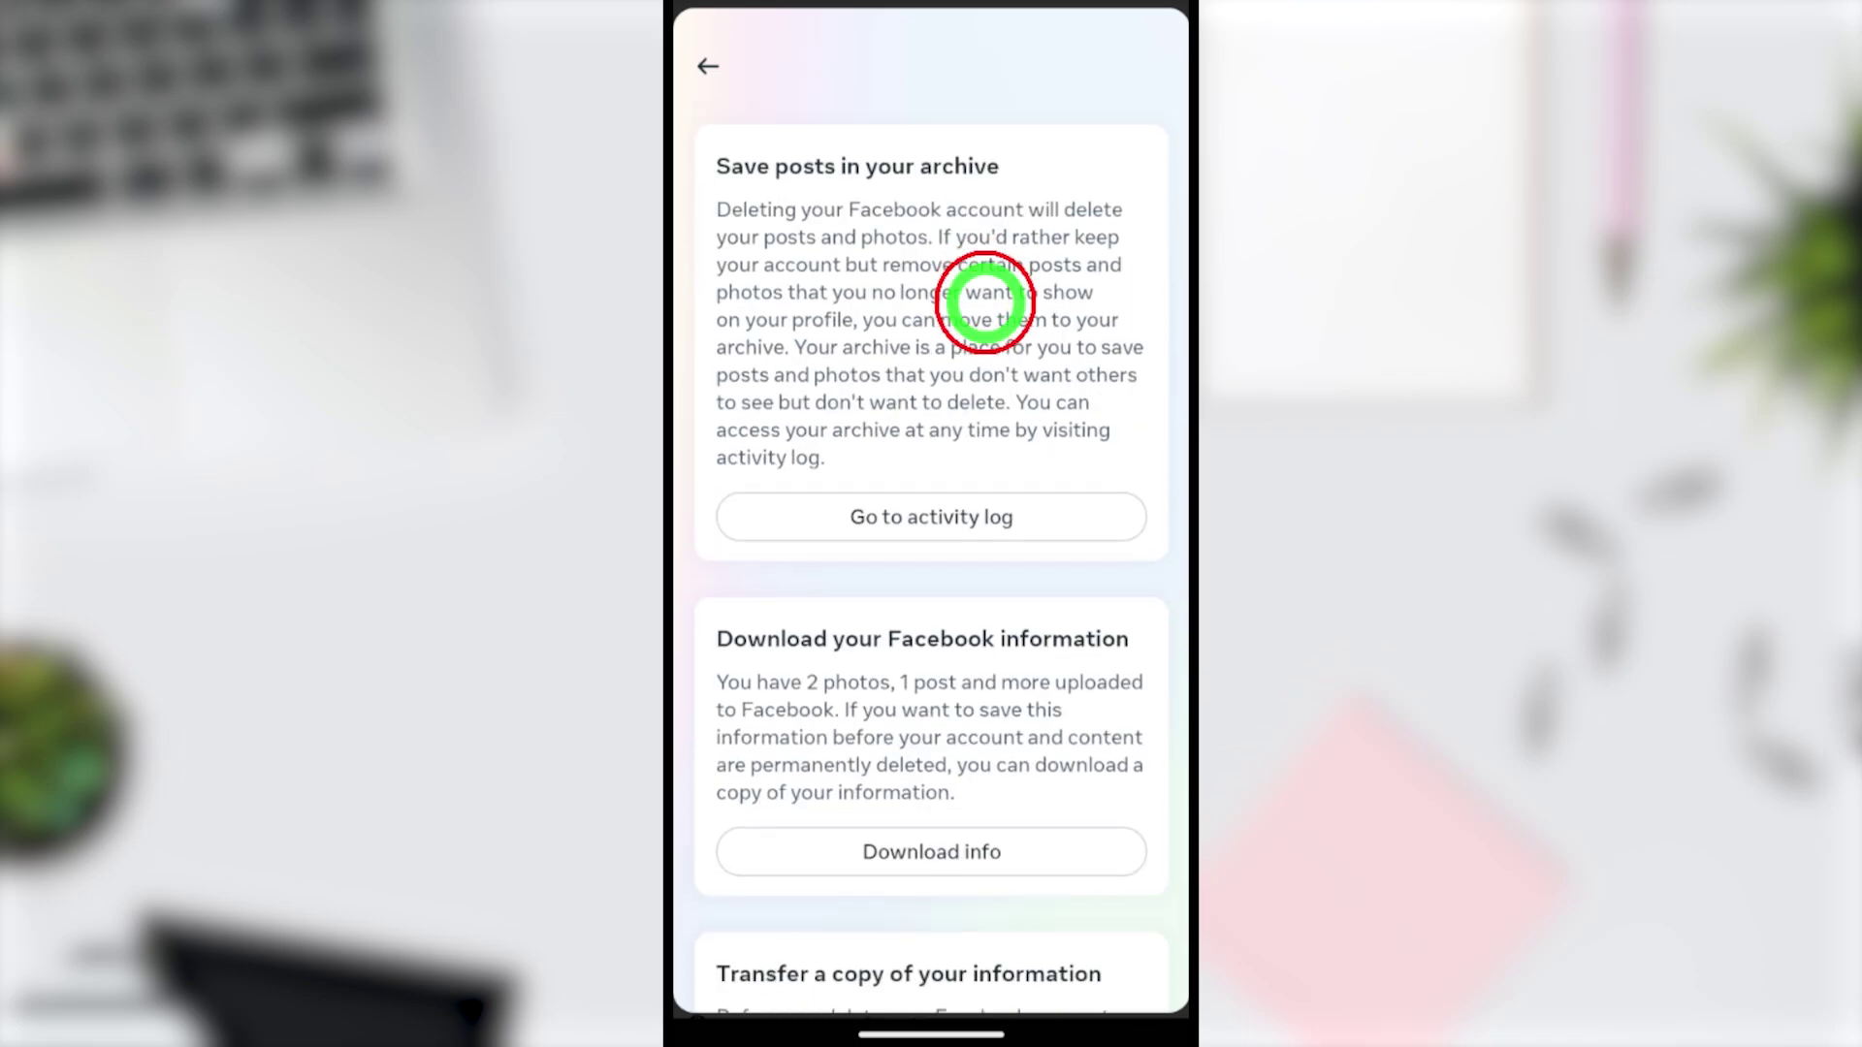
pyautogui.moveTo(943, 673); pyautogui.dragTo(956, 366)
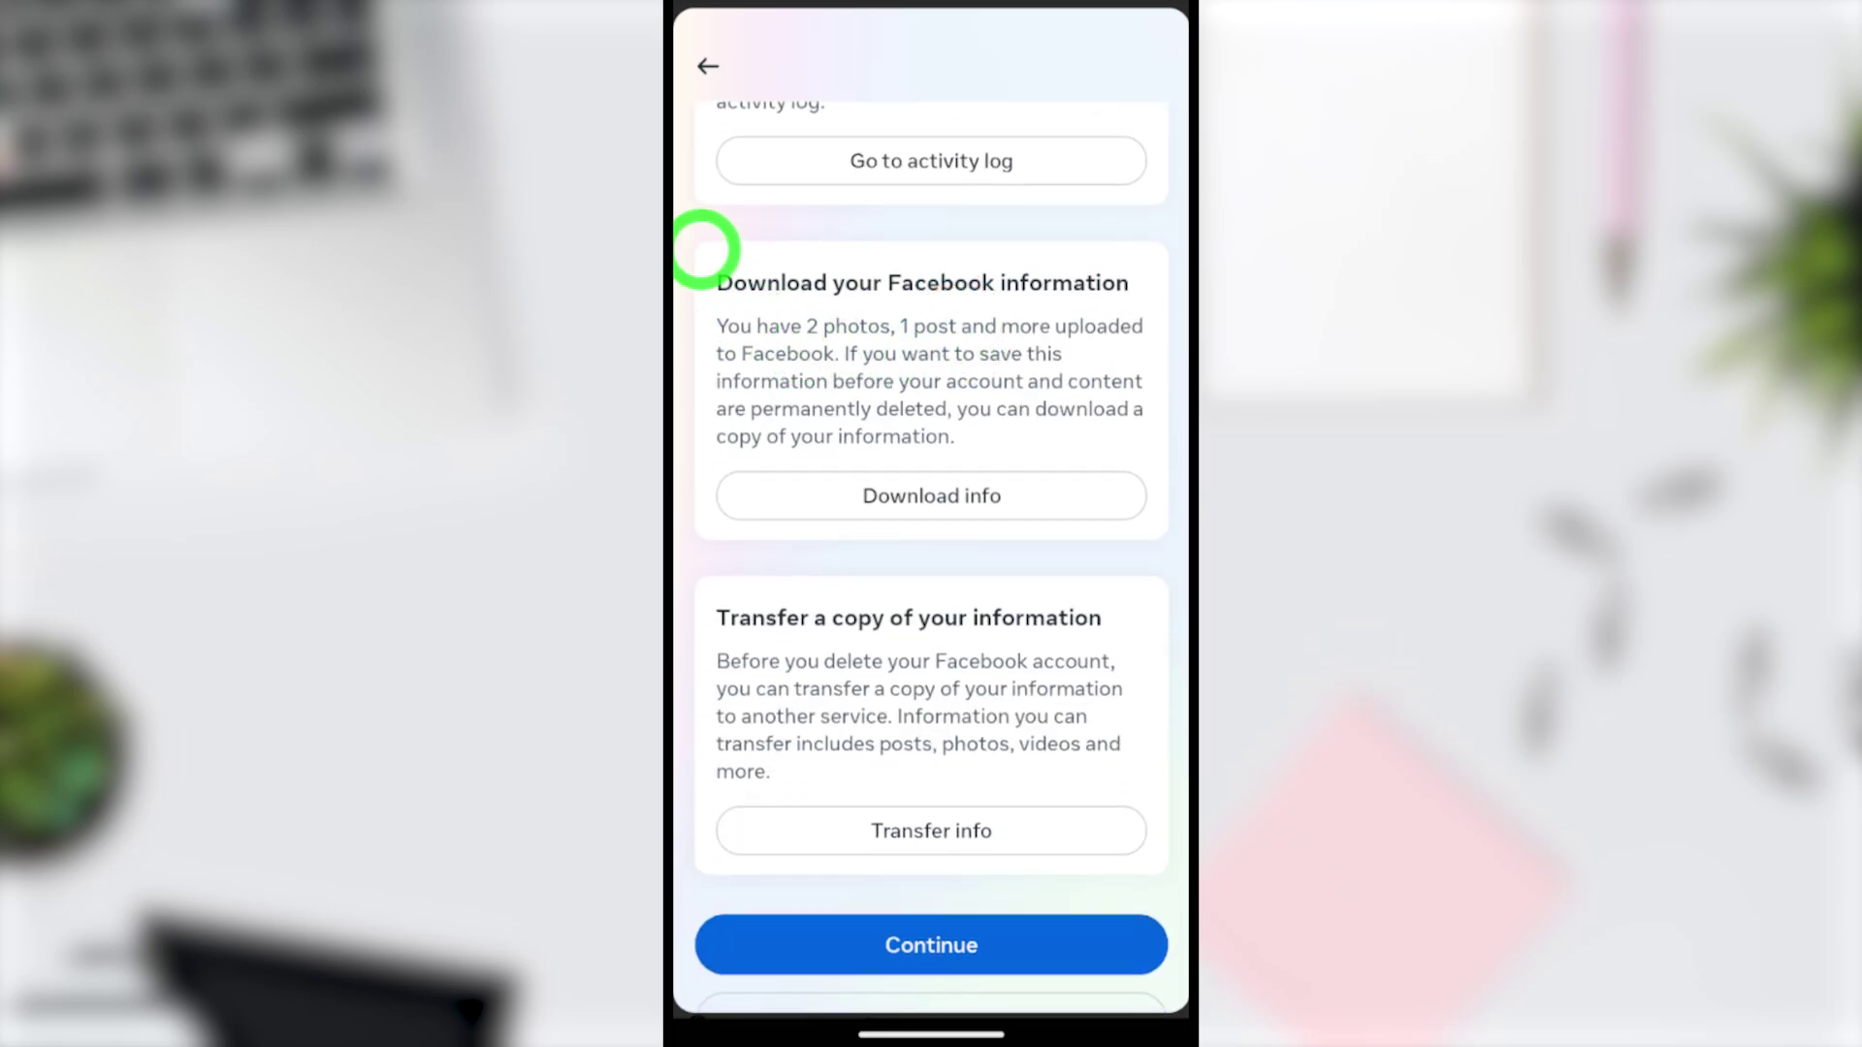
pyautogui.moveTo(707, 249)
pyautogui.mouseDown()
pyautogui.moveTo(990, 608)
pyautogui.moveTo(1168, 876)
pyautogui.mouseUp()
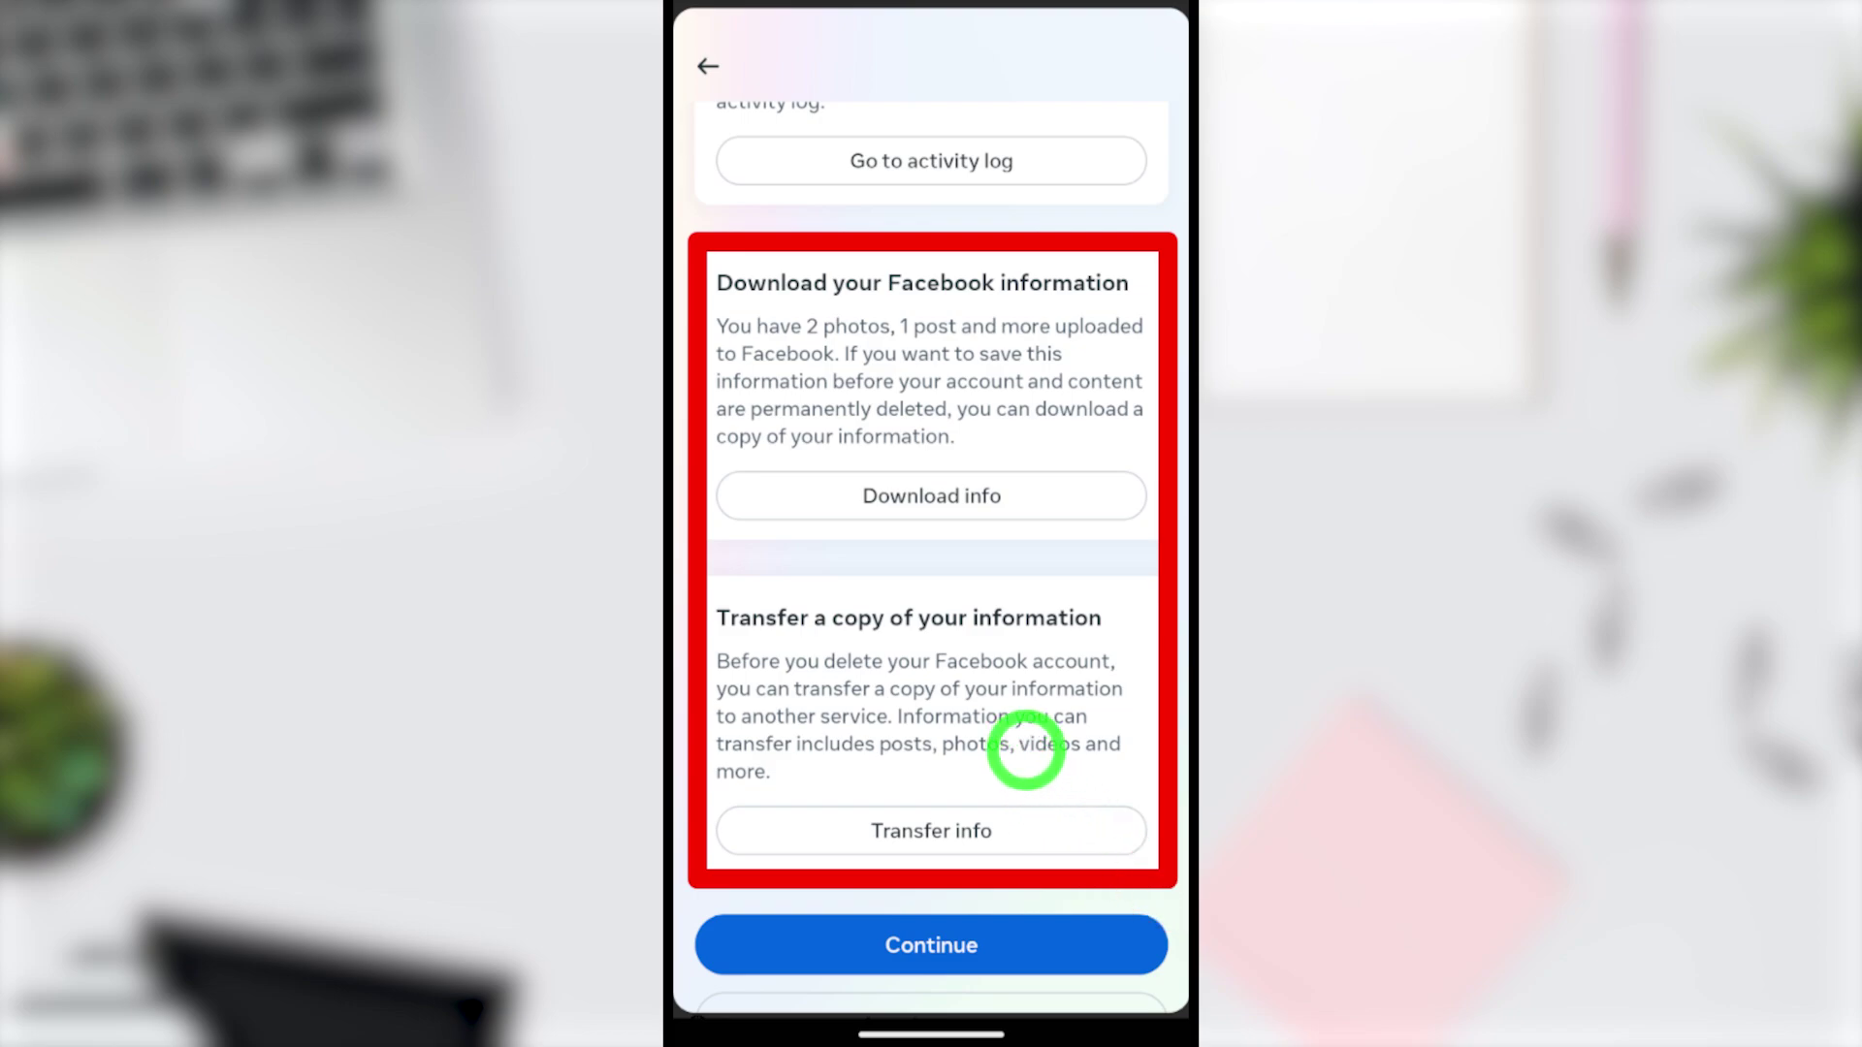
pyautogui.moveTo(1084, 27); pyautogui.dragTo(1019, 208)
pyautogui.moveTo(801, 91); pyautogui.dragTo(888, 206)
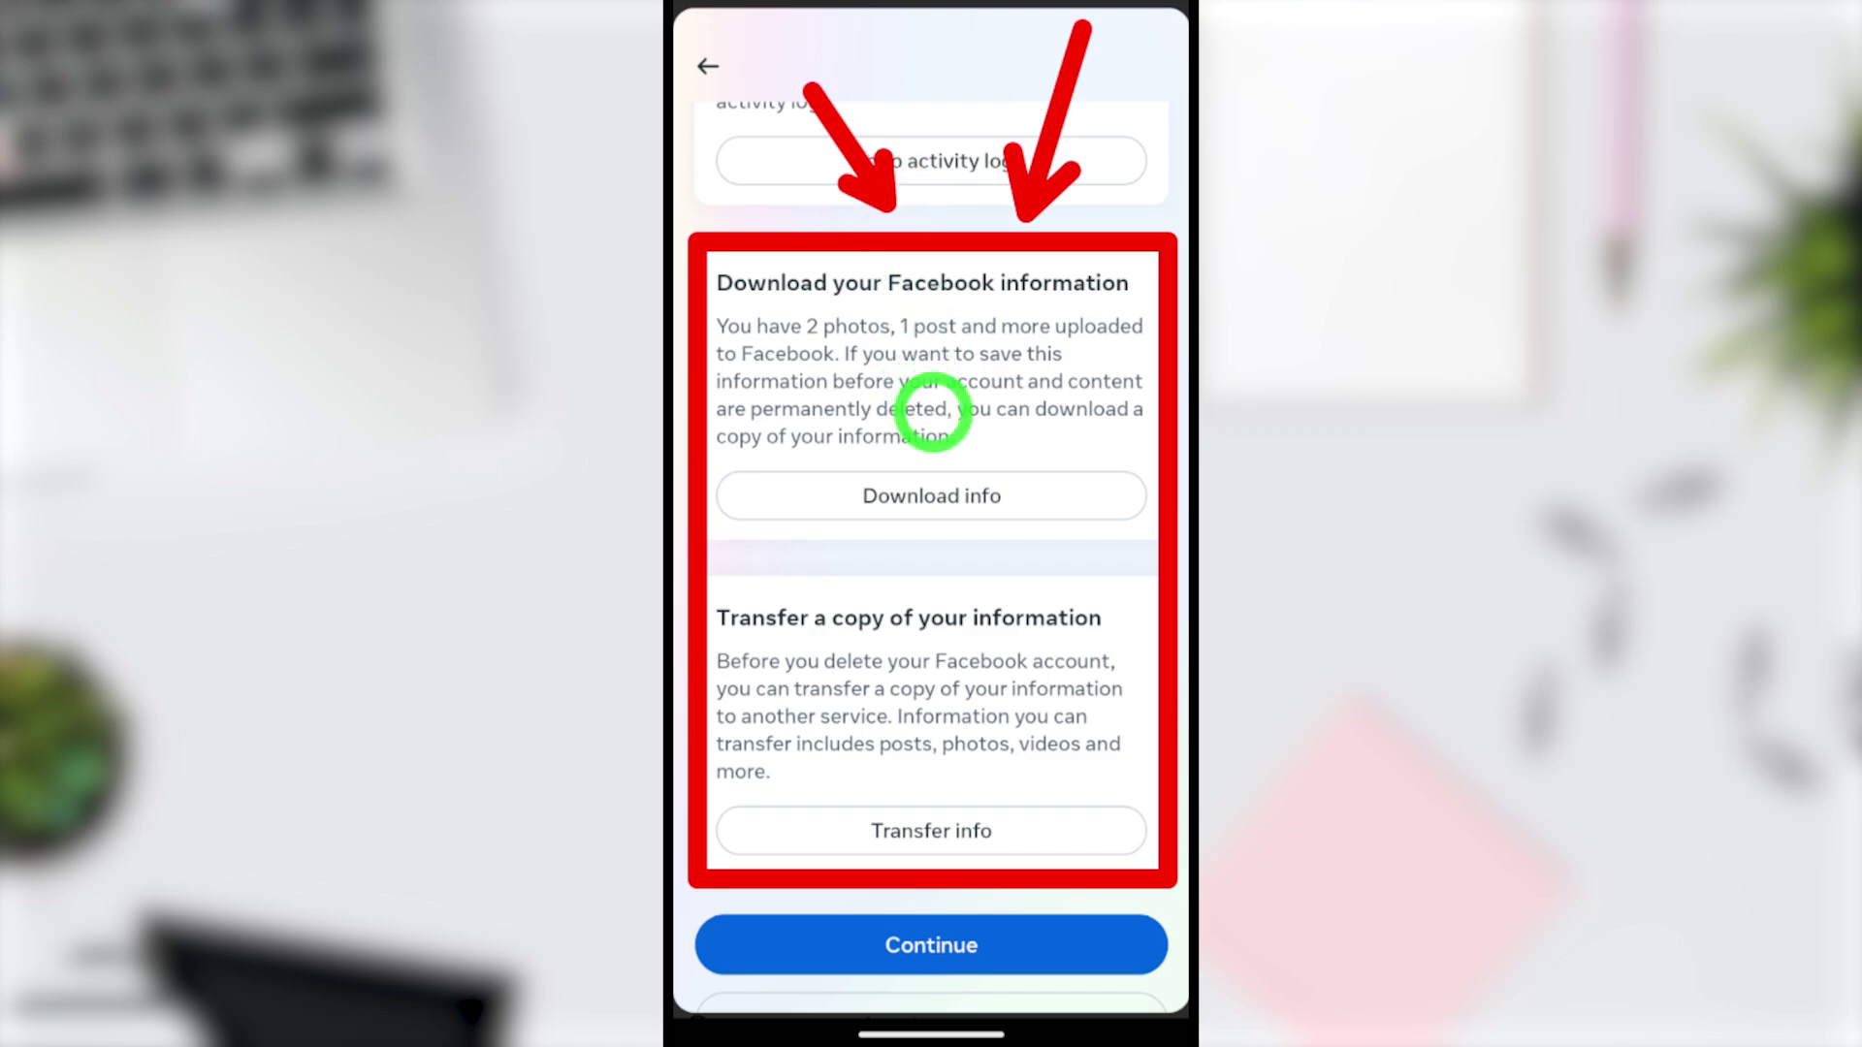
pyautogui.hotkey('ctrl', 'z')
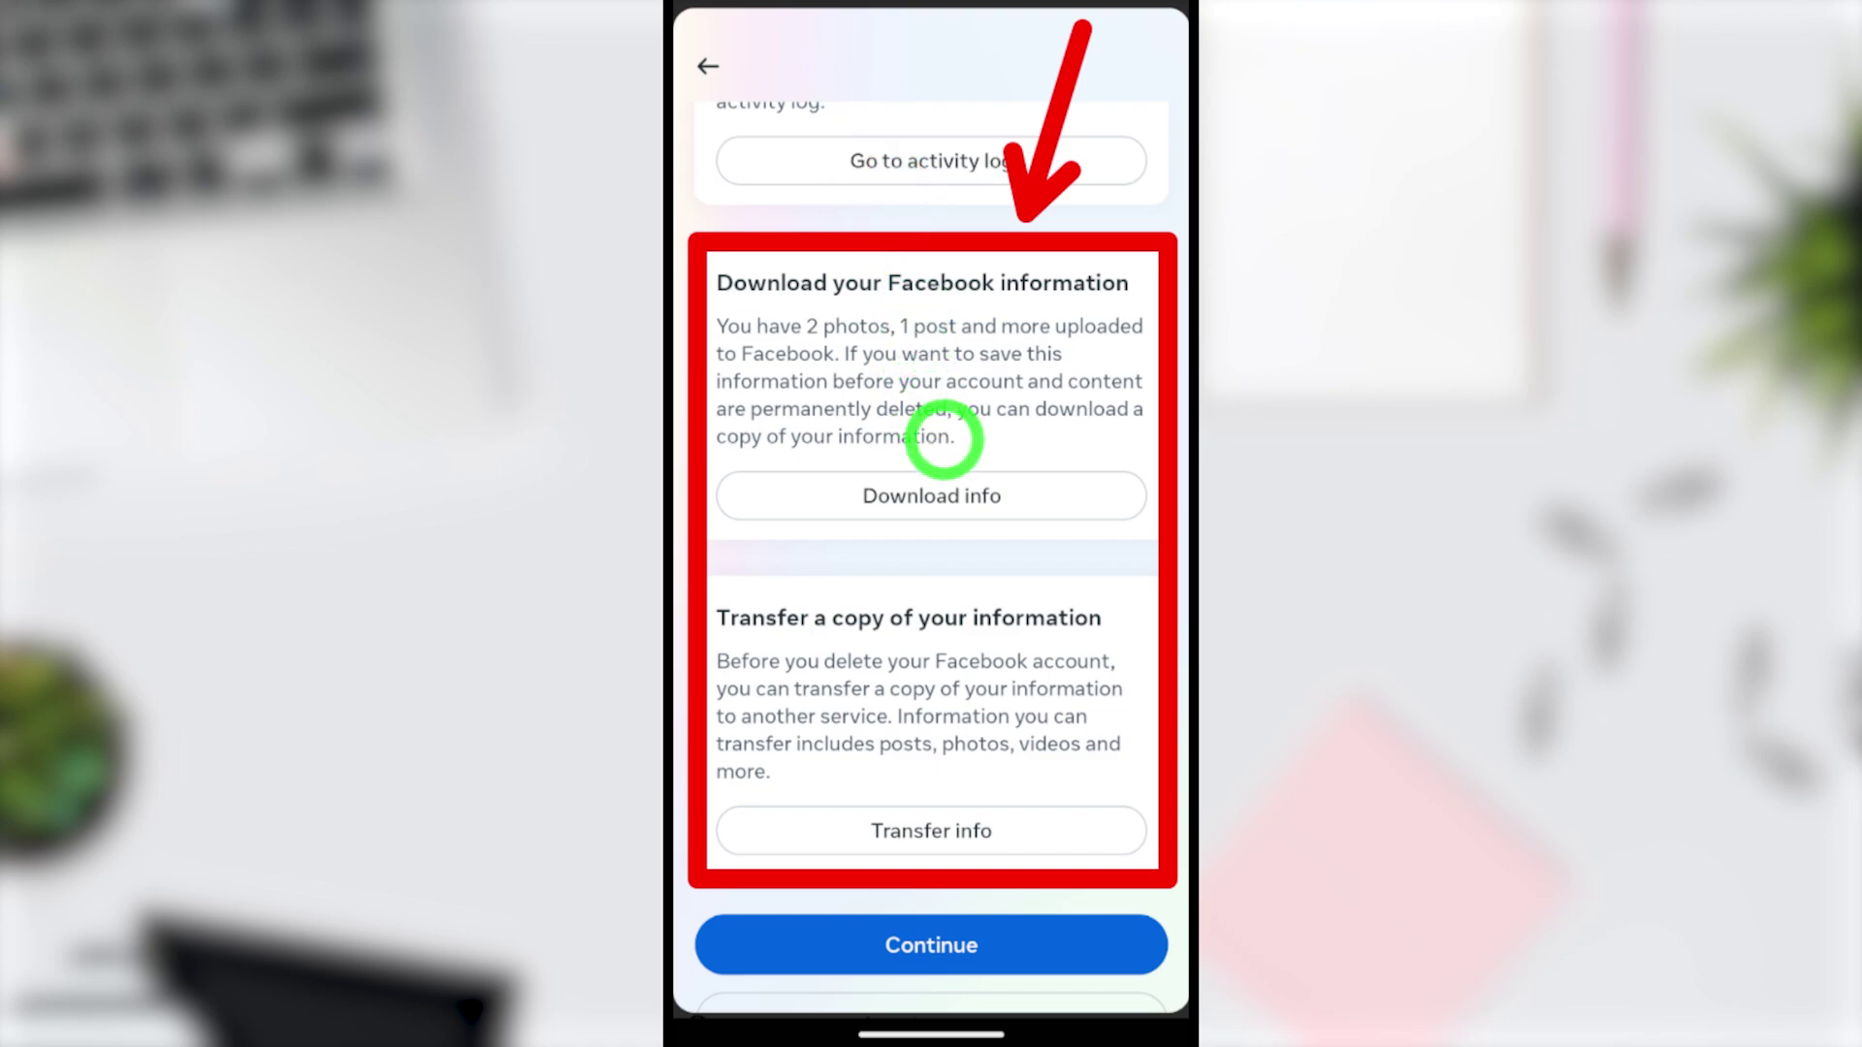
pyautogui.hotkey('ctrl', 'z')
pyautogui.moveTo(1055, 328); pyautogui.dragTo(977, 446)
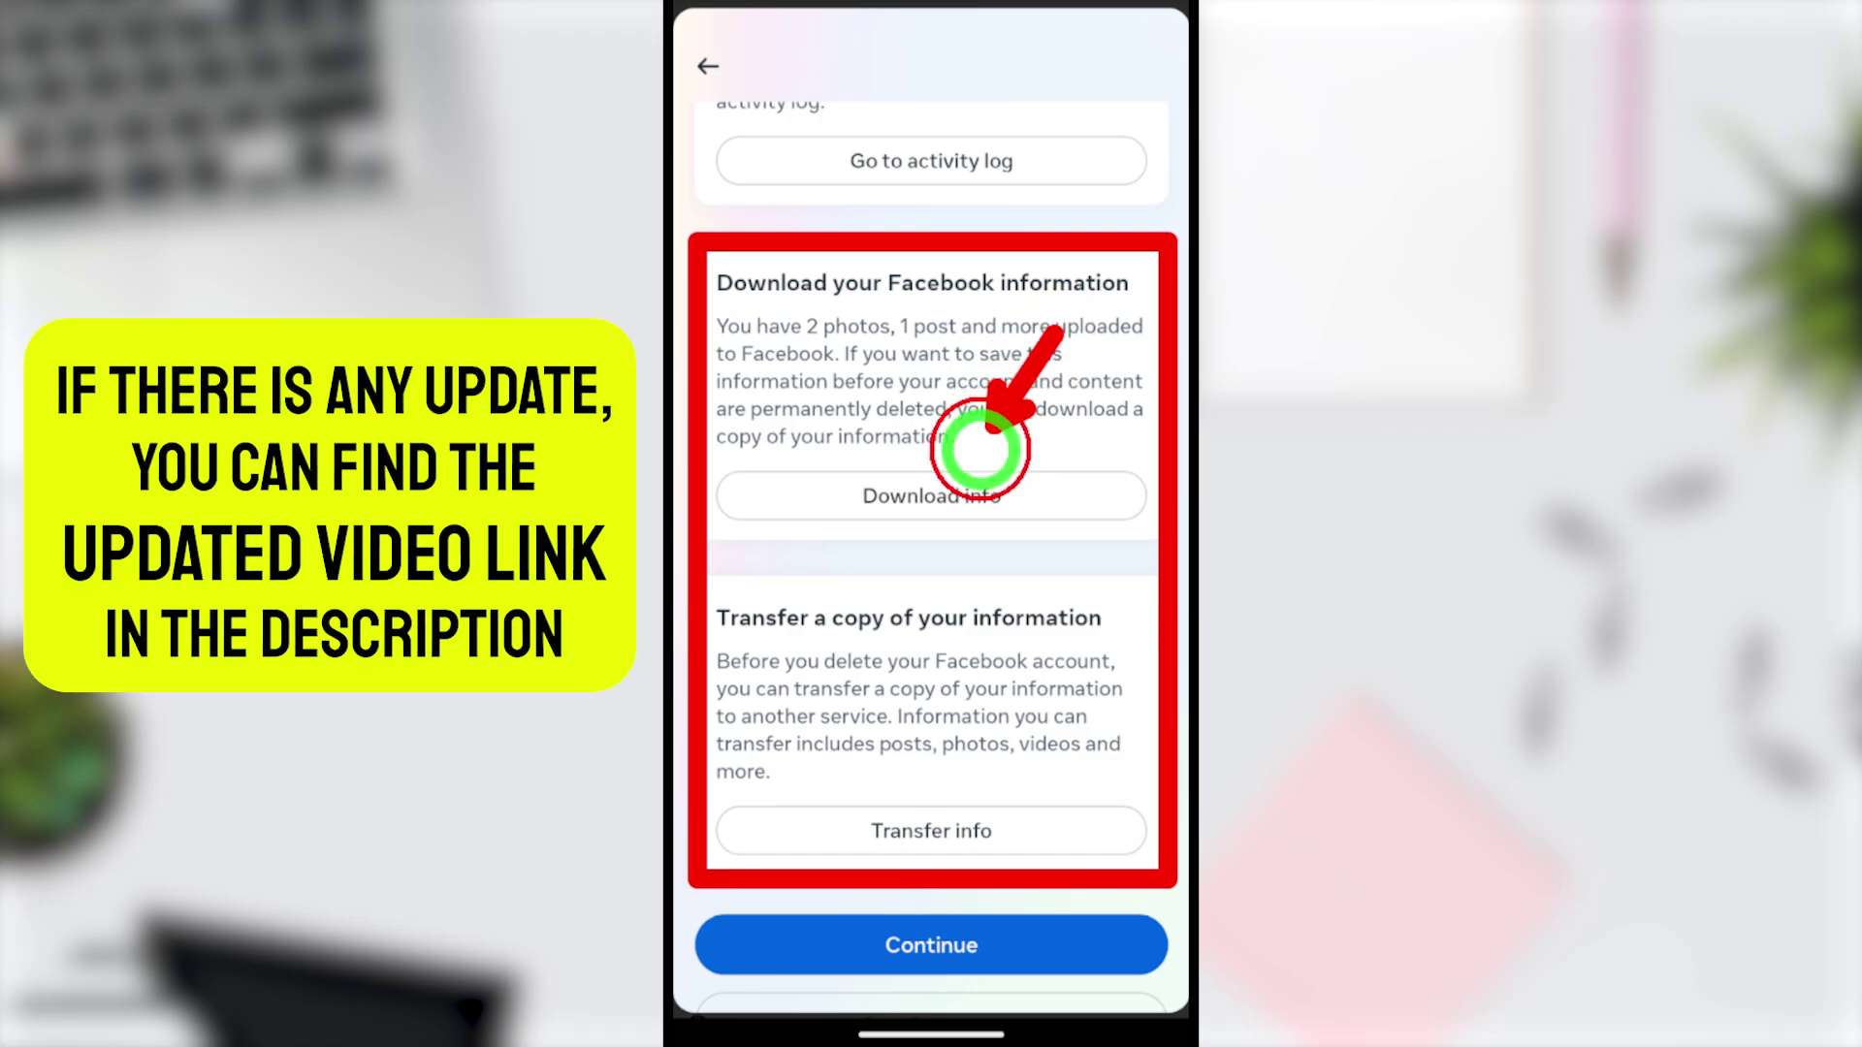
pyautogui.moveTo(859, 386); pyautogui.dragTo(902, 468)
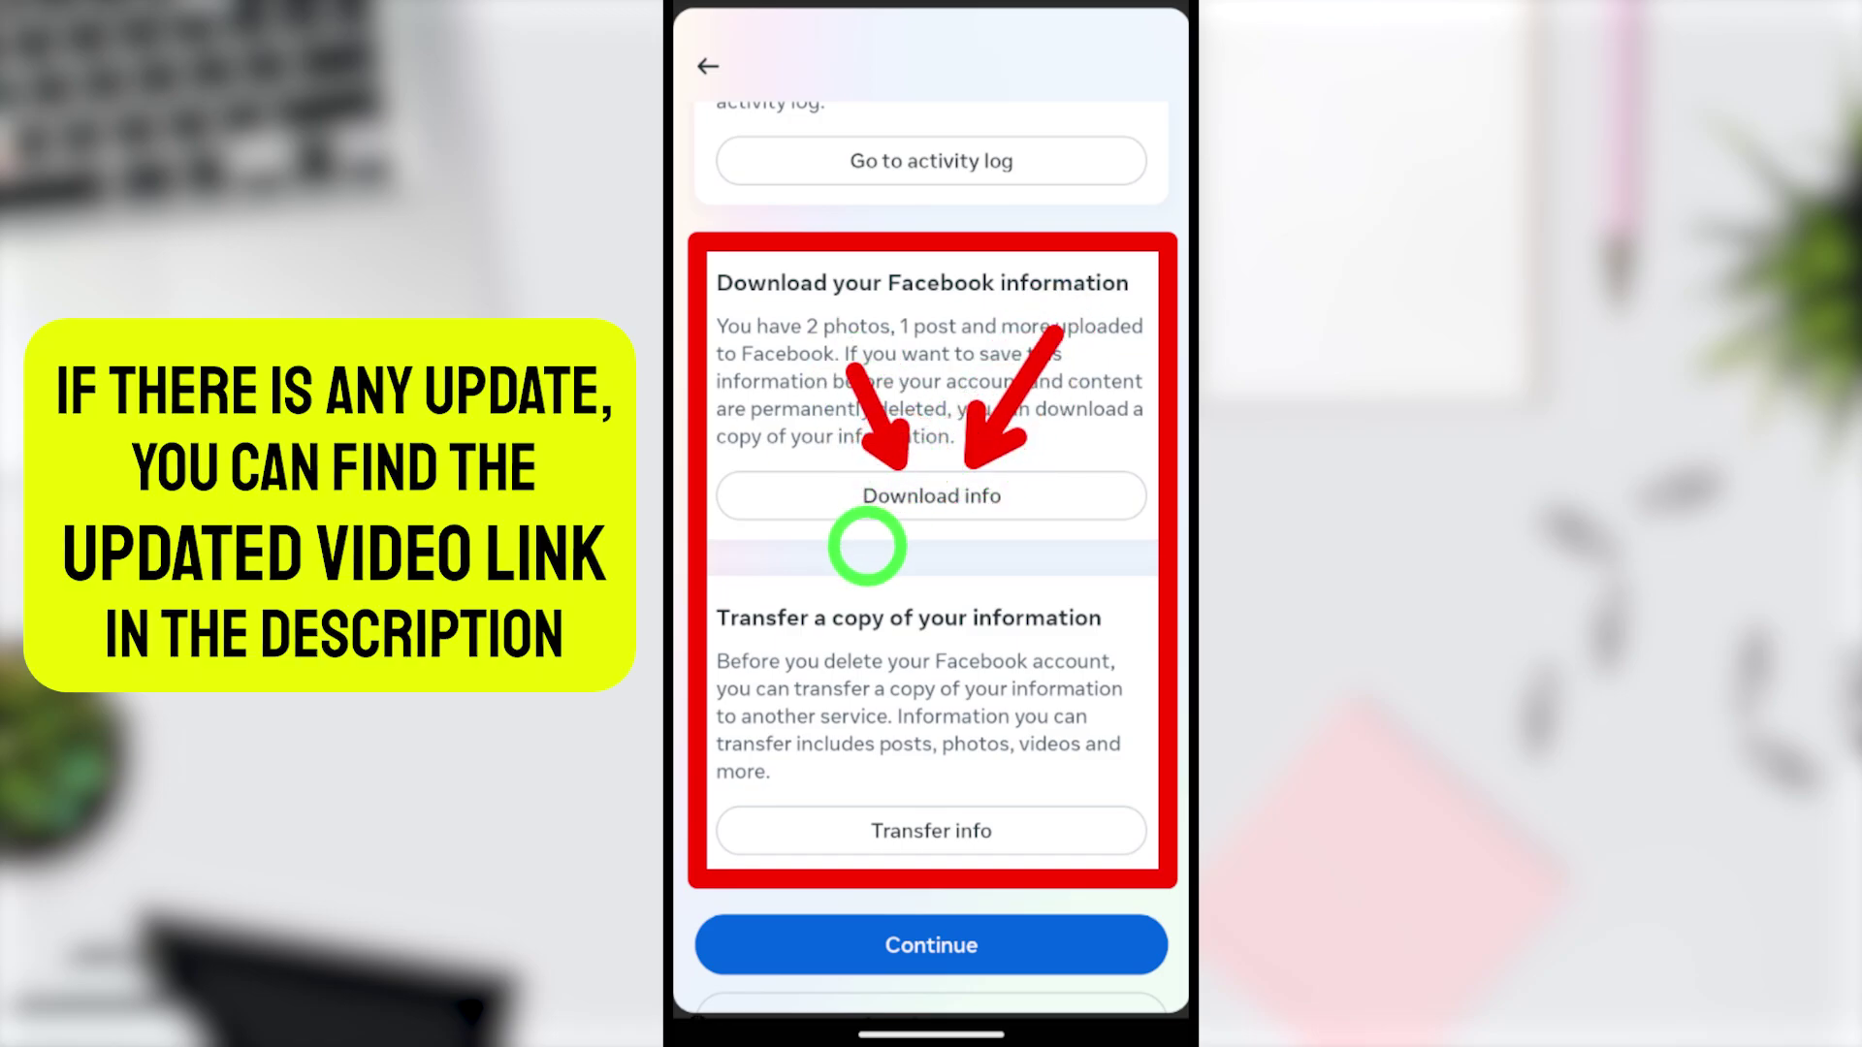
pyautogui.press('Escape')
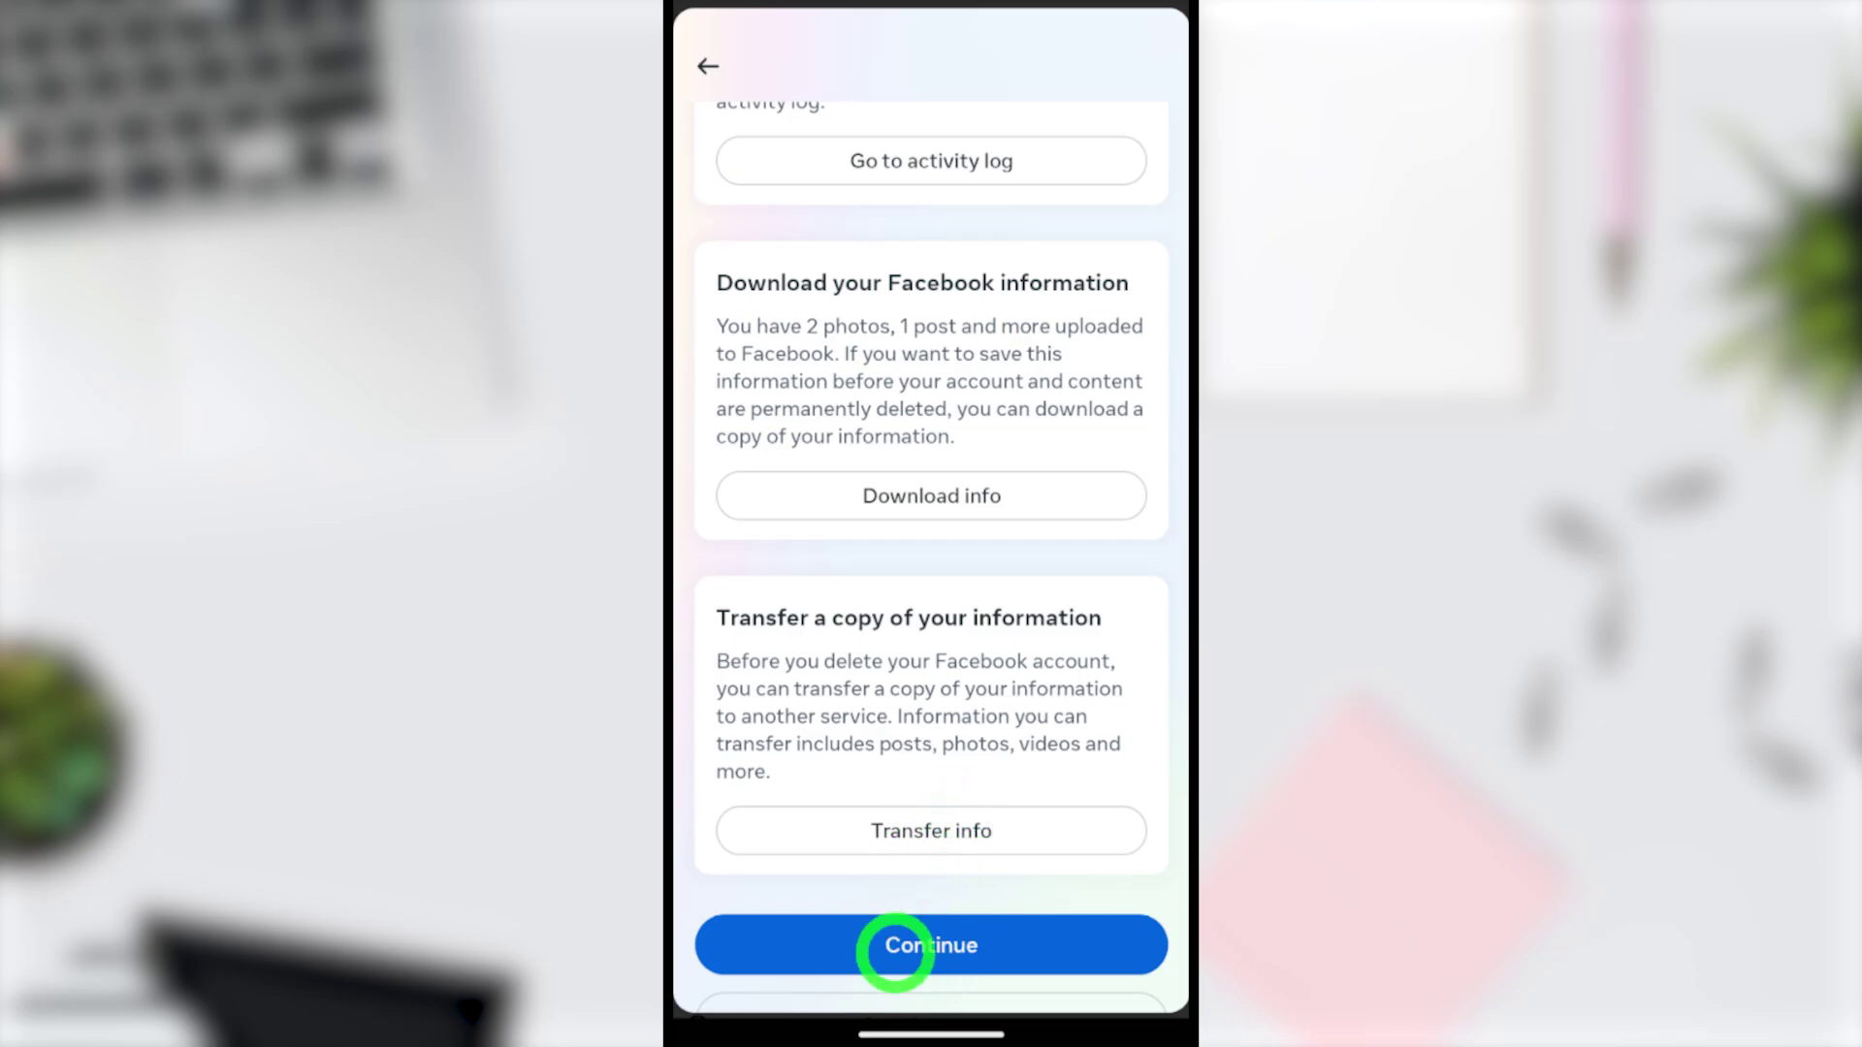
# Step: Re-enter and submit the account password, then save it to Google Password Manager
pyautogui.click(922, 951)
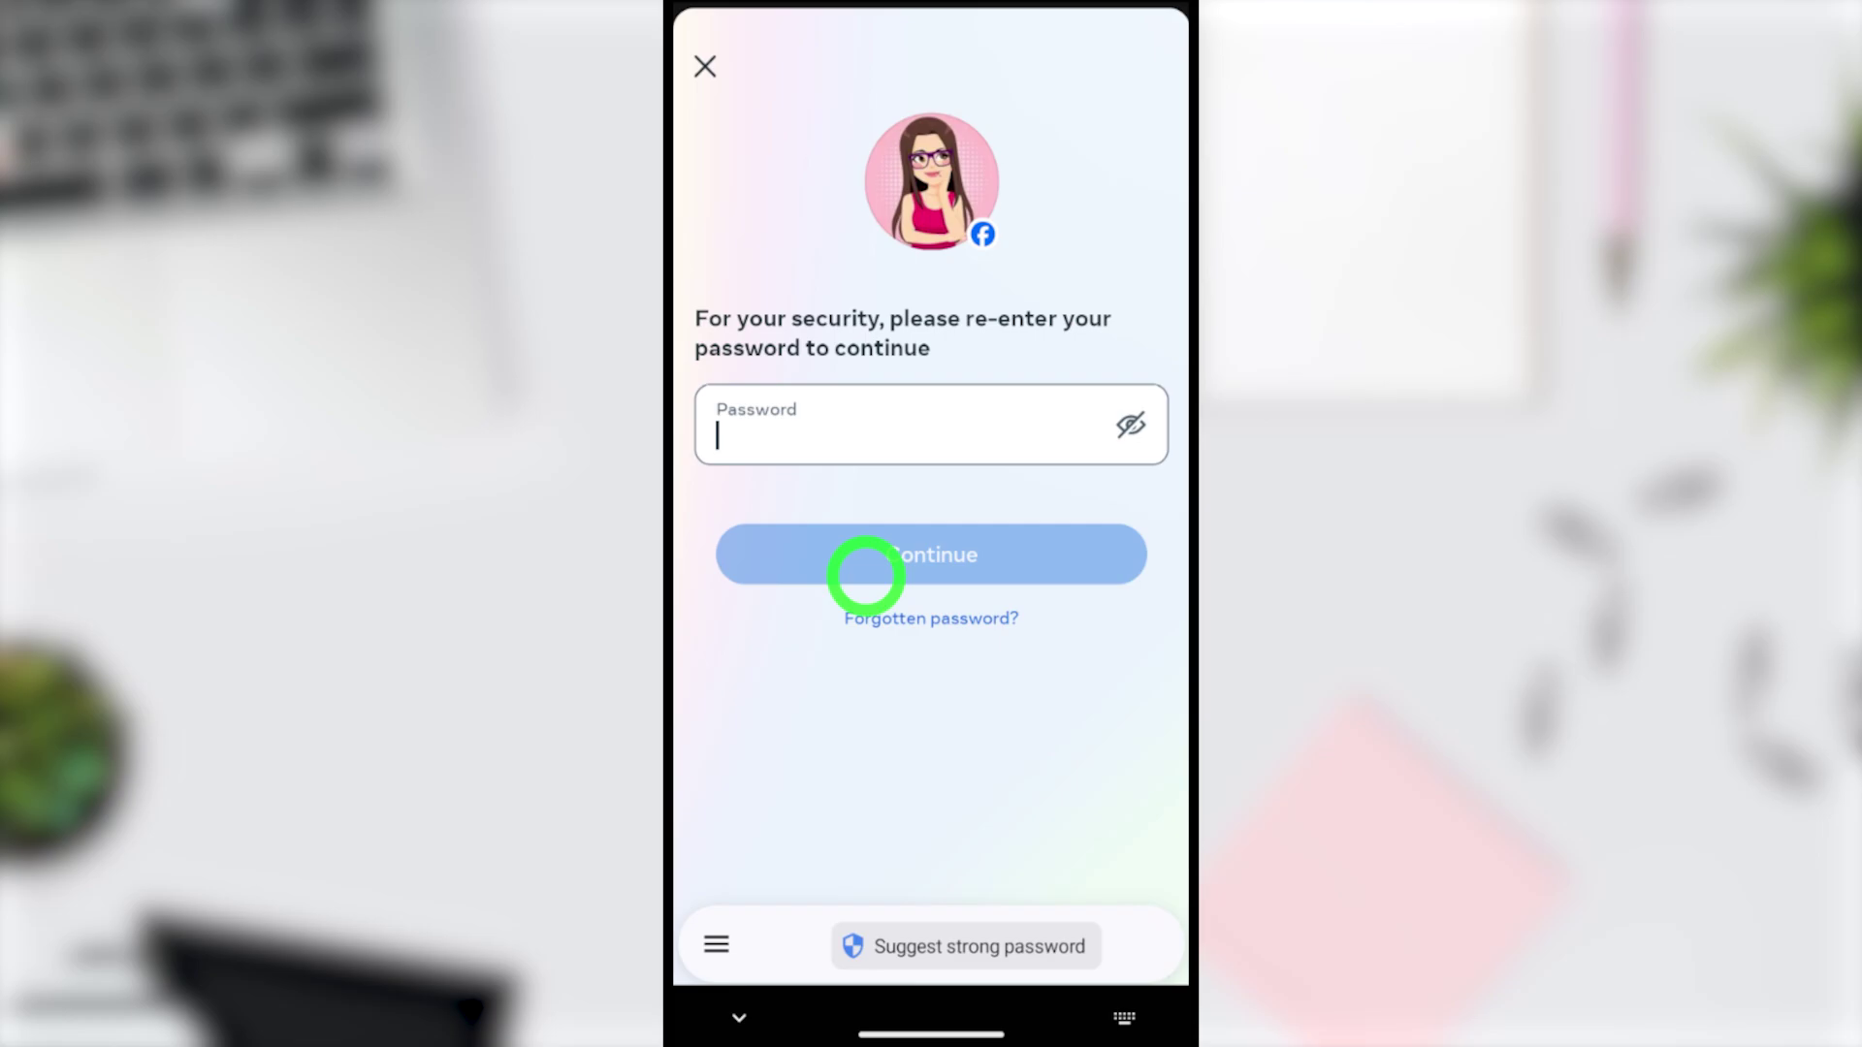
pyautogui.click(885, 452)
pyautogui.hotkey('ctrl', 'v')
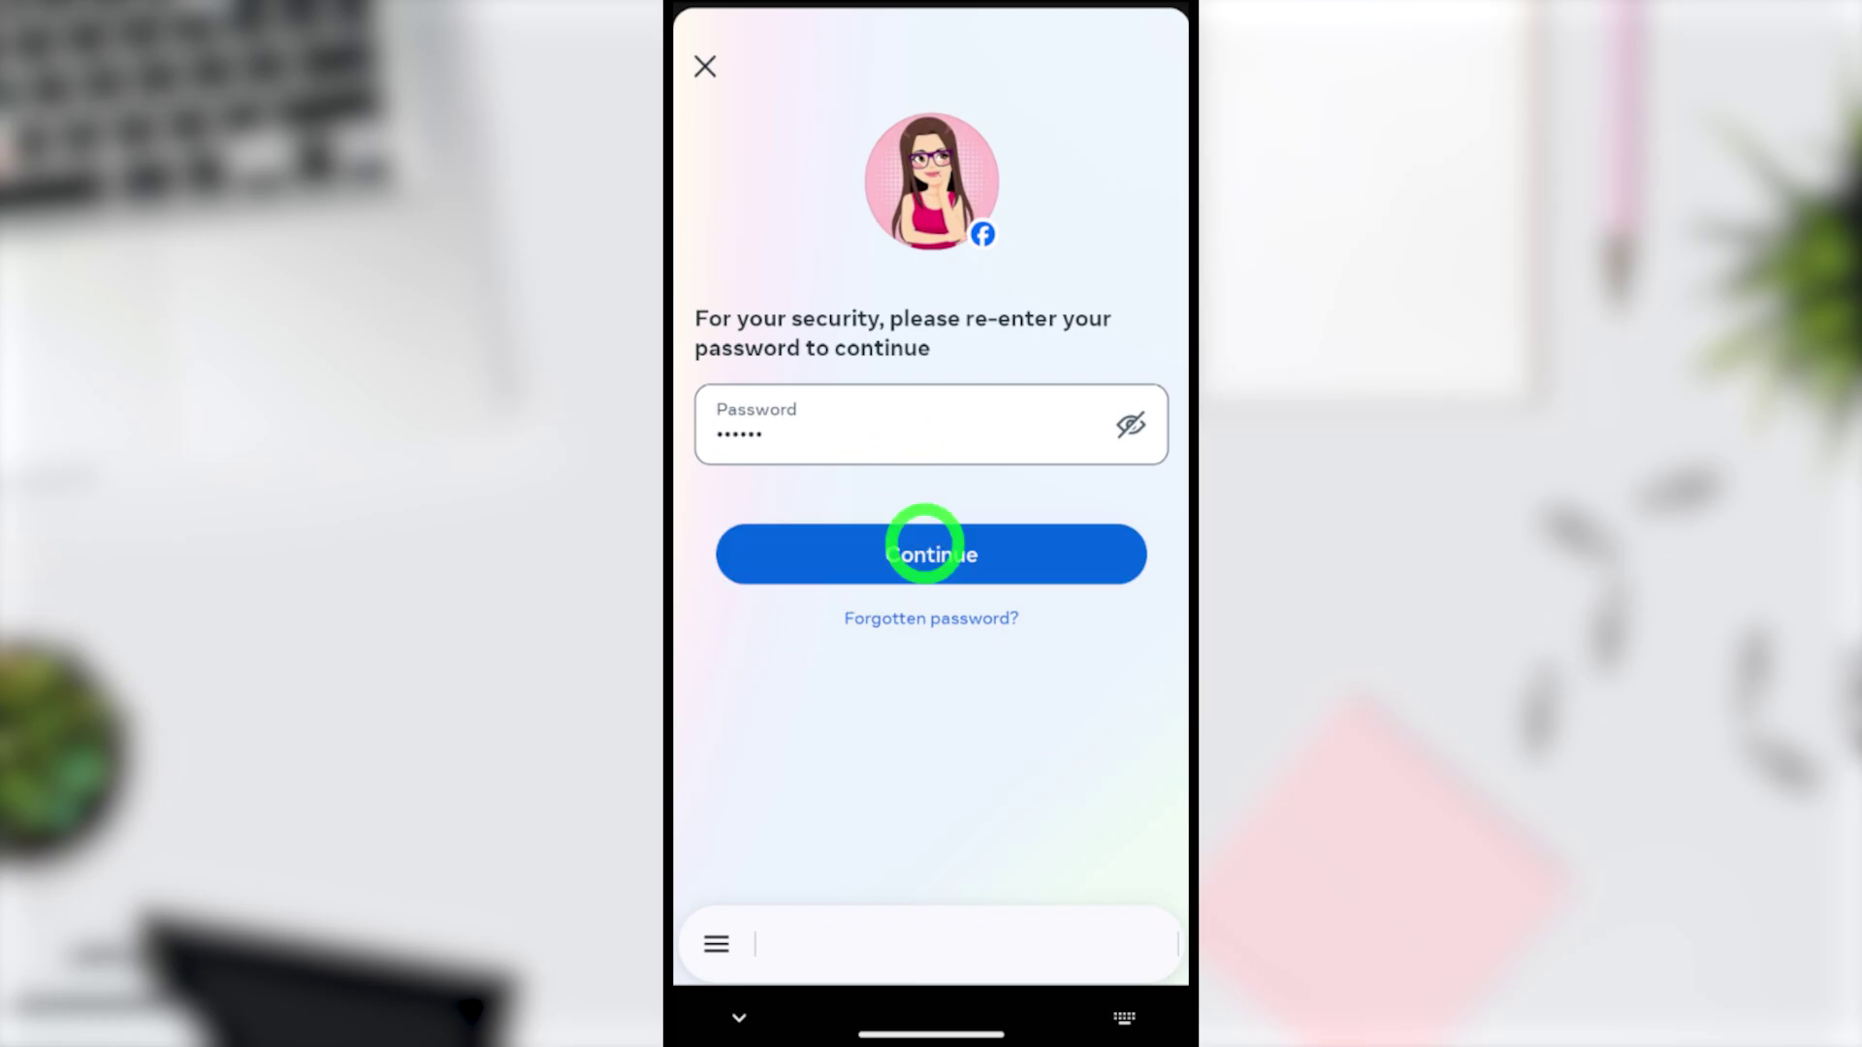
pyautogui.click(922, 555)
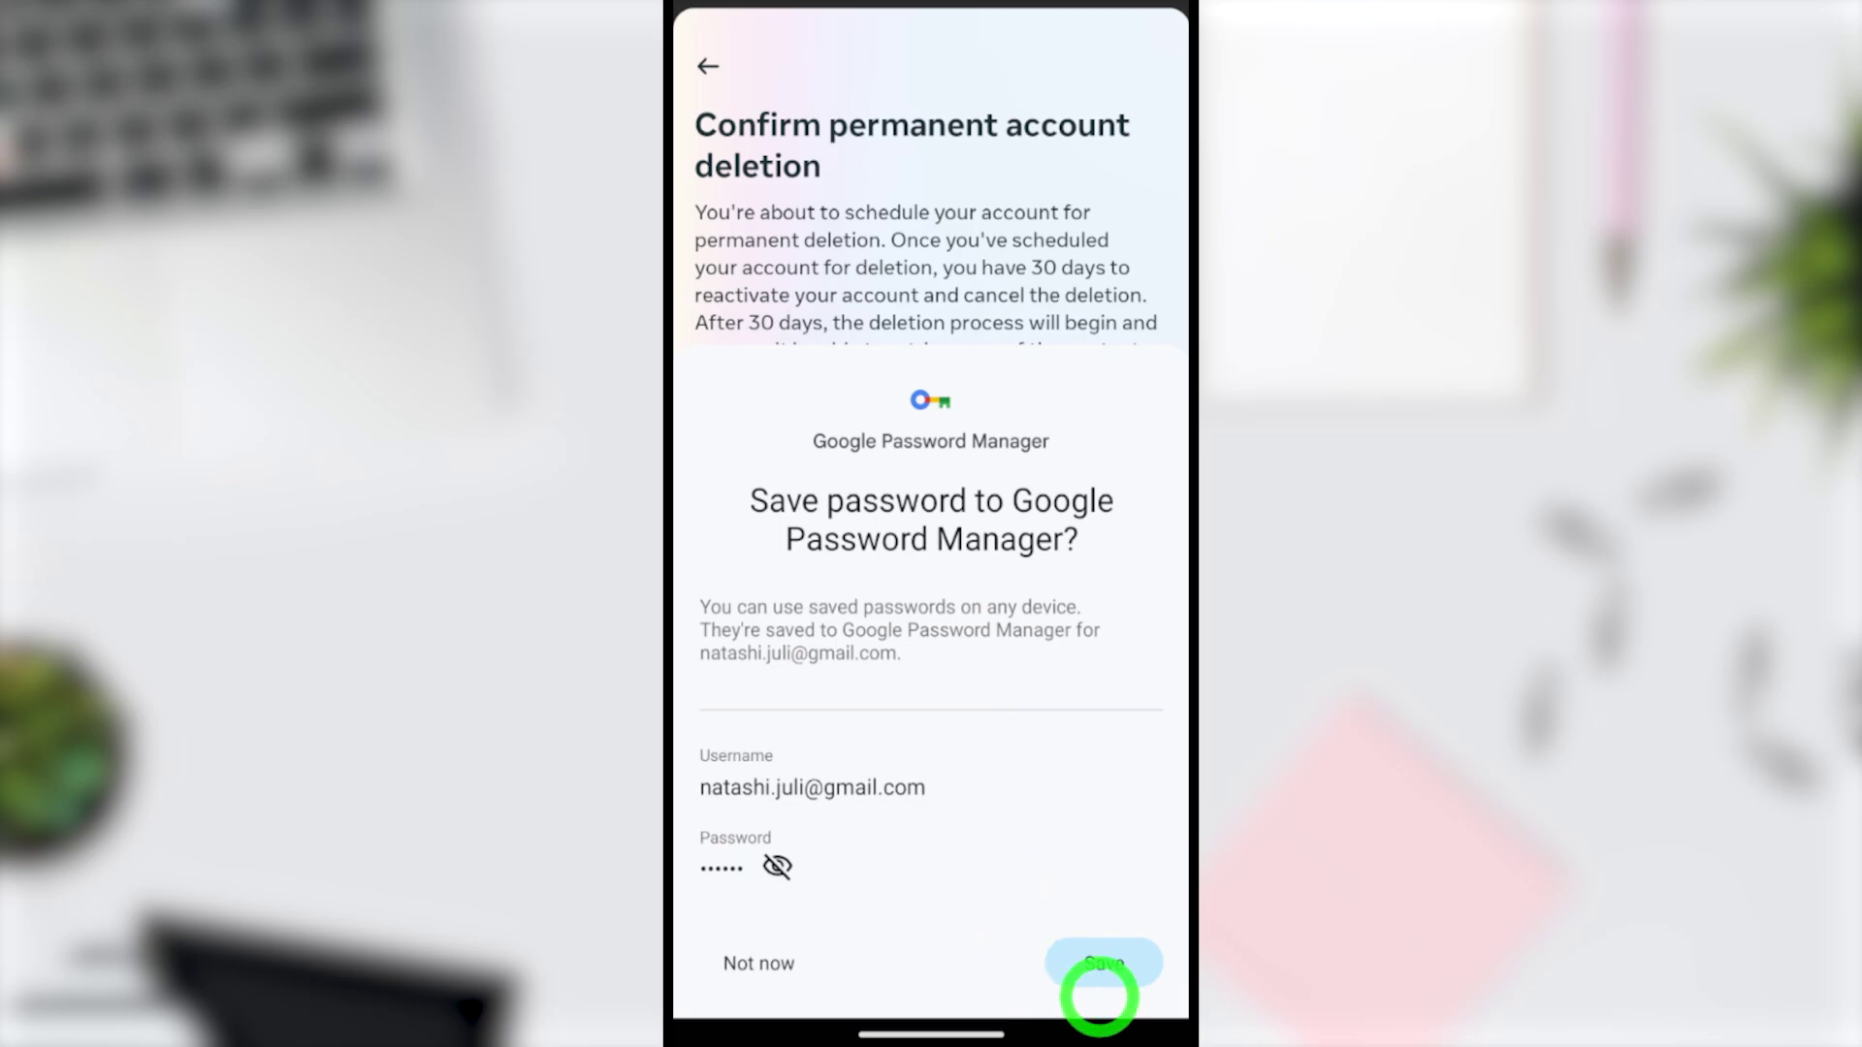
pyautogui.click(1103, 963)
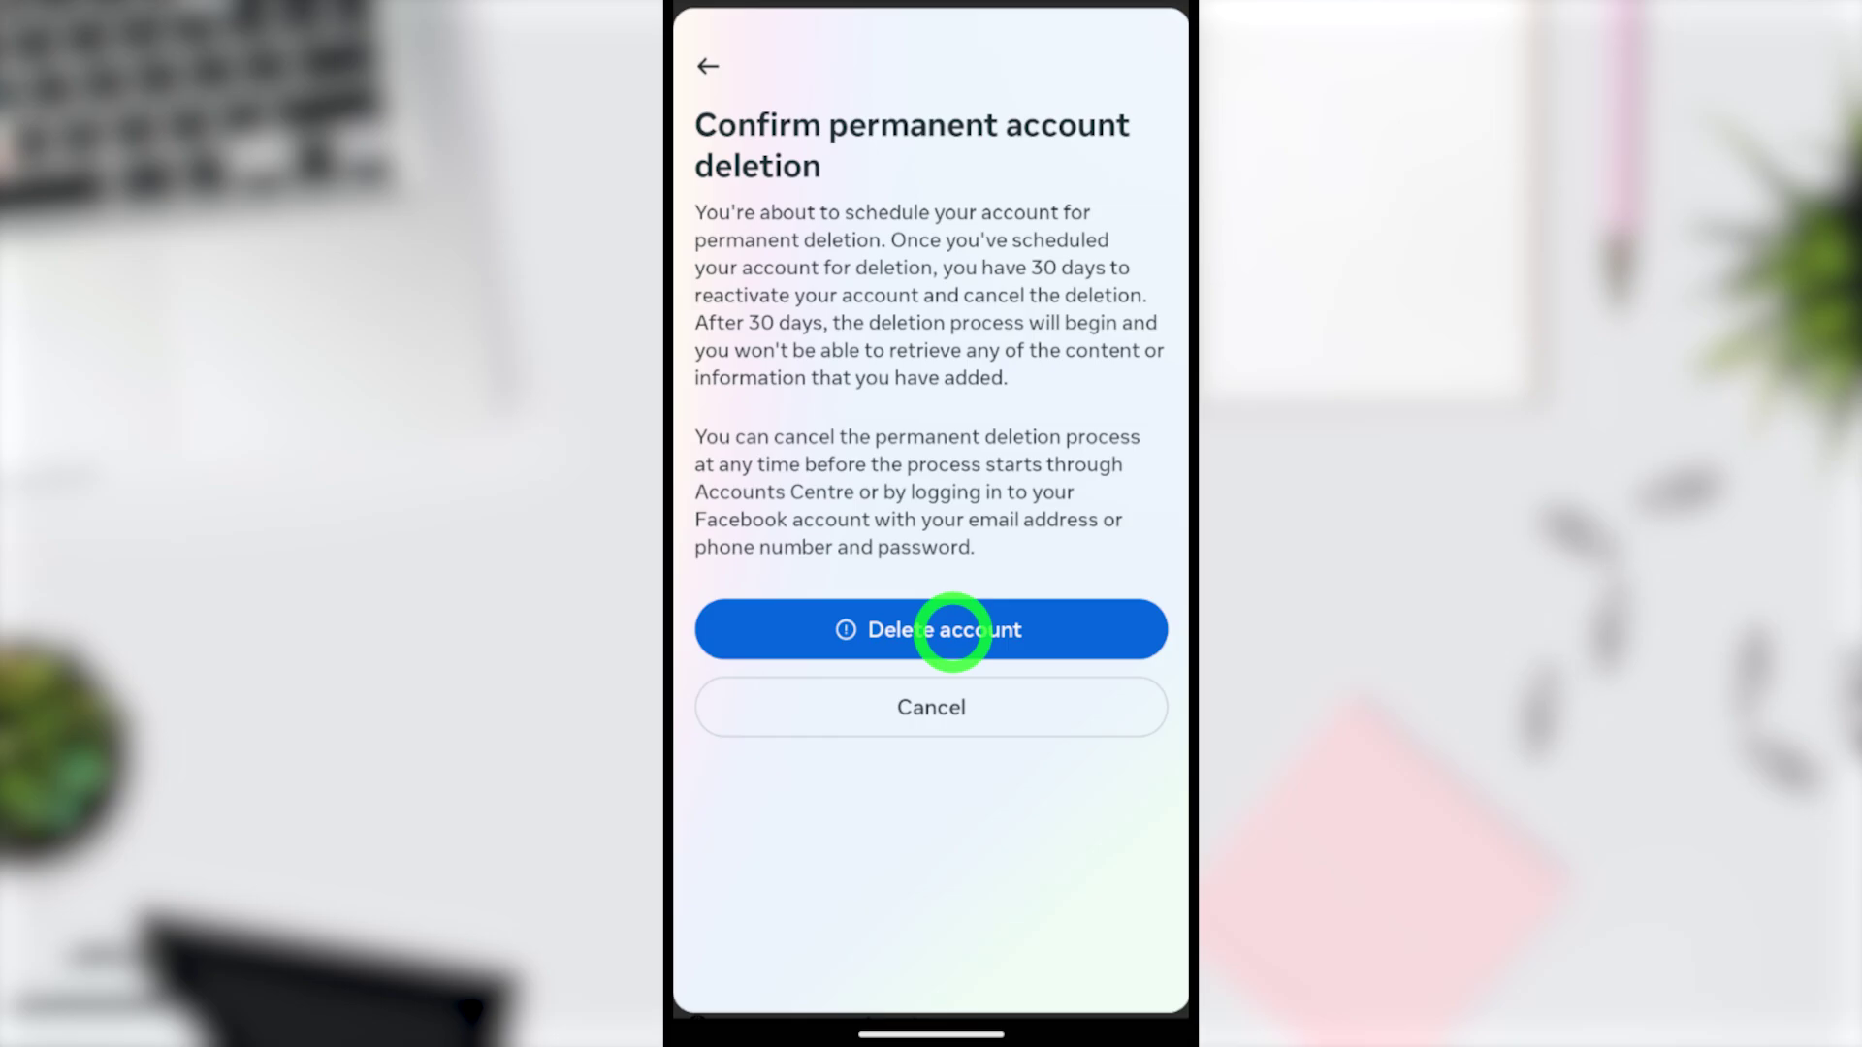
# Step: Confirm Delete account on the Confirm permanent account deletion page
pyautogui.click(953, 630)
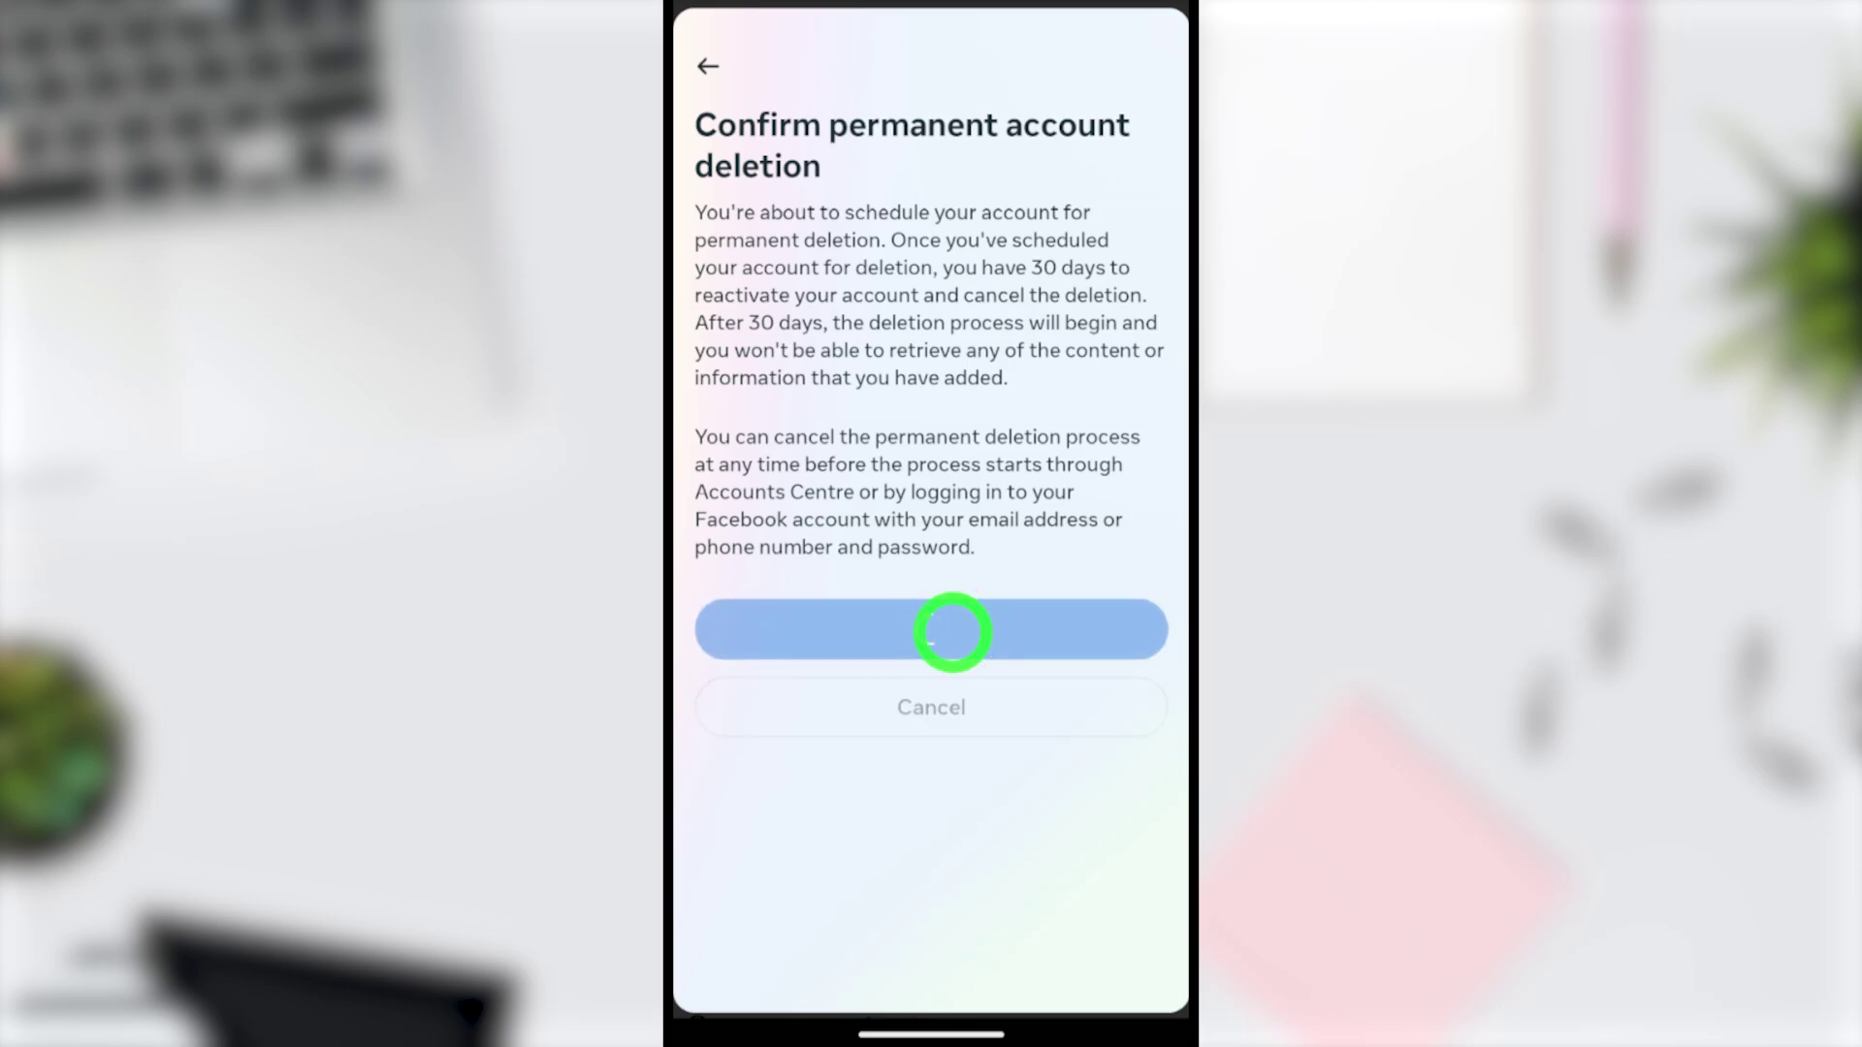